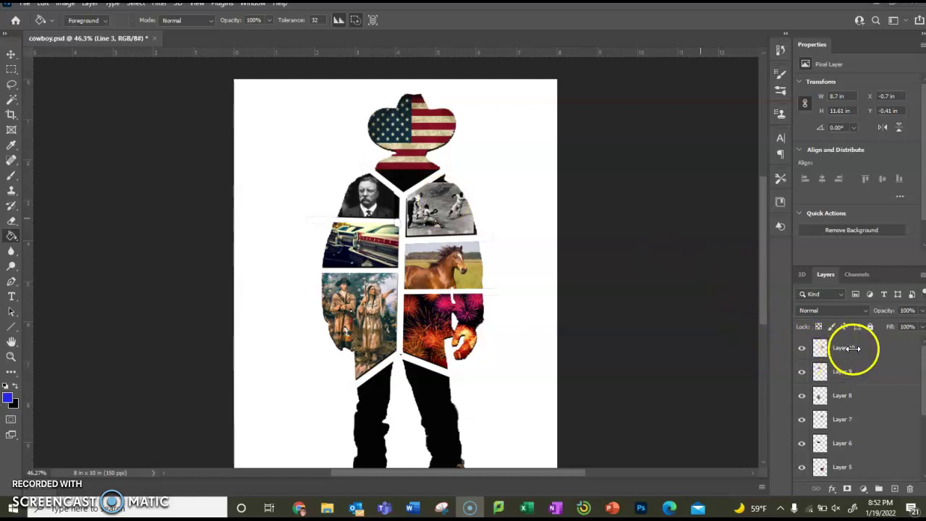
Step: With the Move tool, select Layer 10, the horse picture, and load its outline as a selection
click(11, 55)
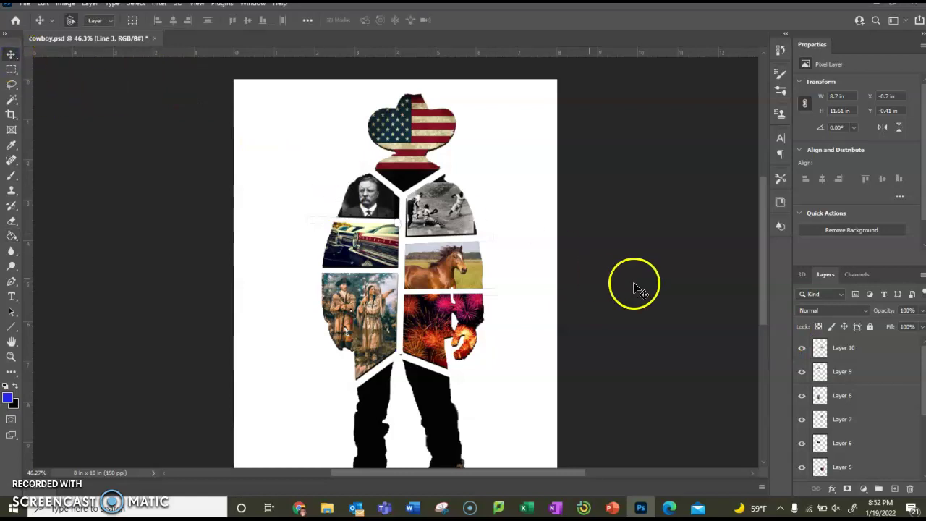
click(849, 347)
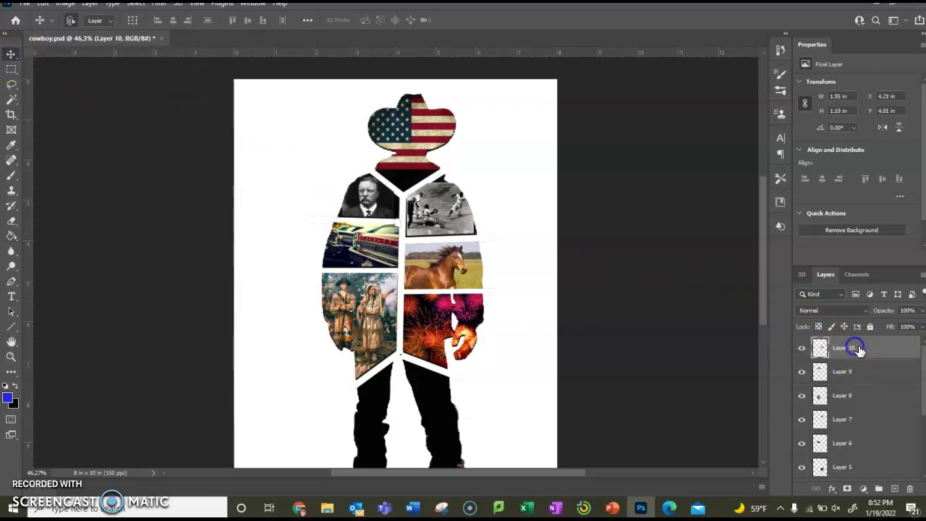
click(801, 348)
click(801, 348)
drag(819, 348, 820, 351)
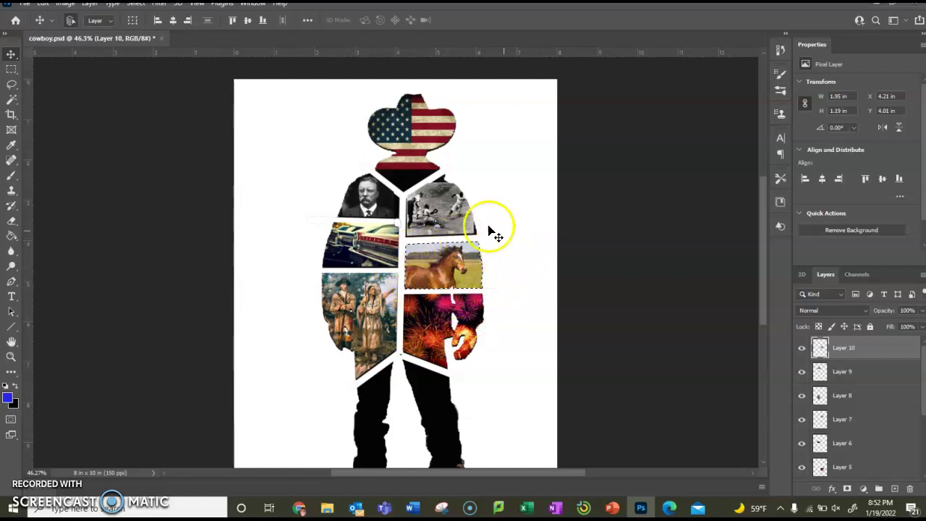
Step: Choose the Gradient Tool with a black foreground and the foreground-to-transparent preset
click(11, 241)
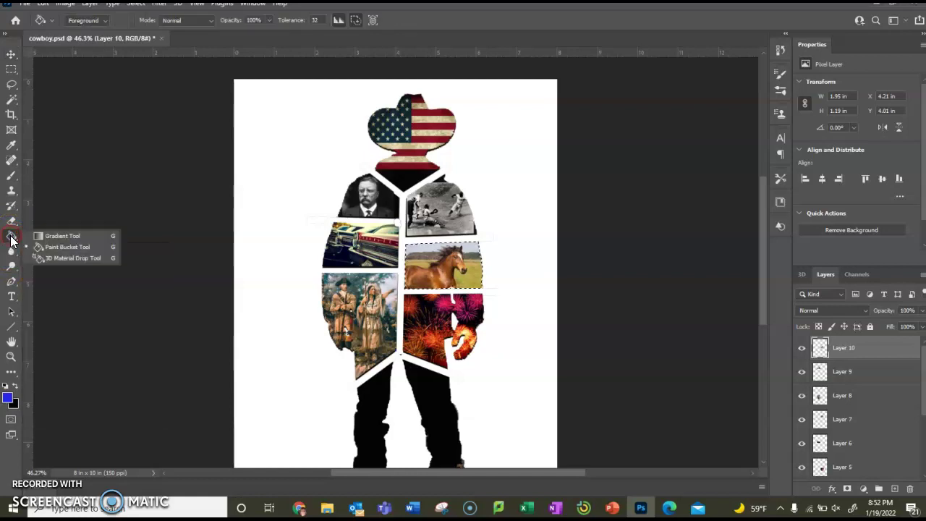
click(52, 236)
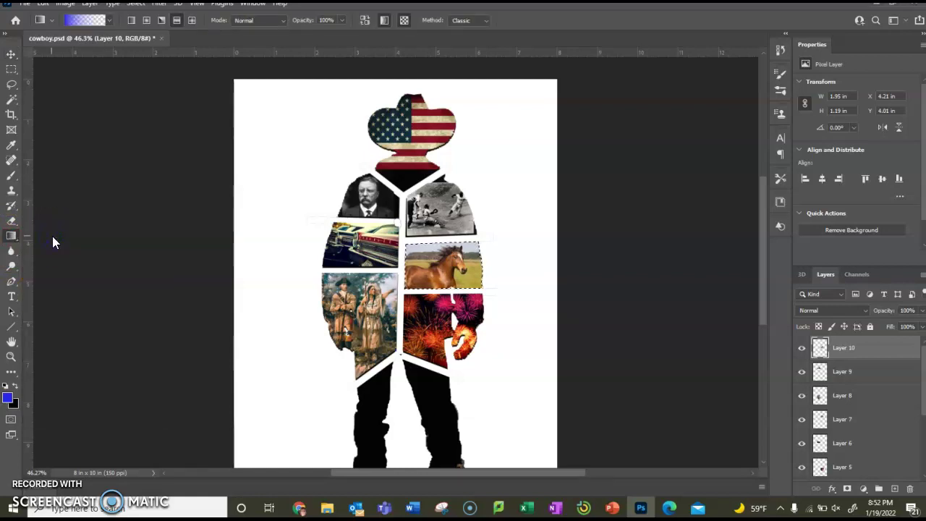
click(19, 389)
click(109, 21)
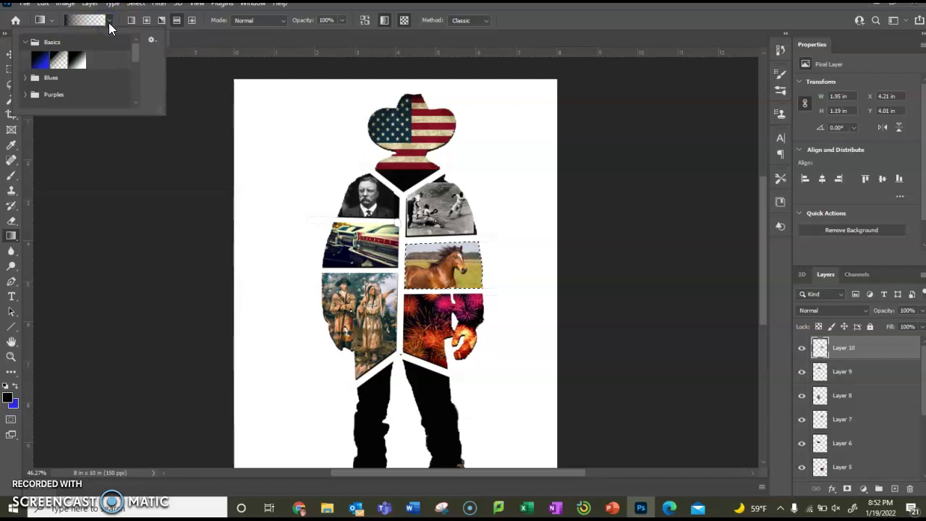
double_click(59, 62)
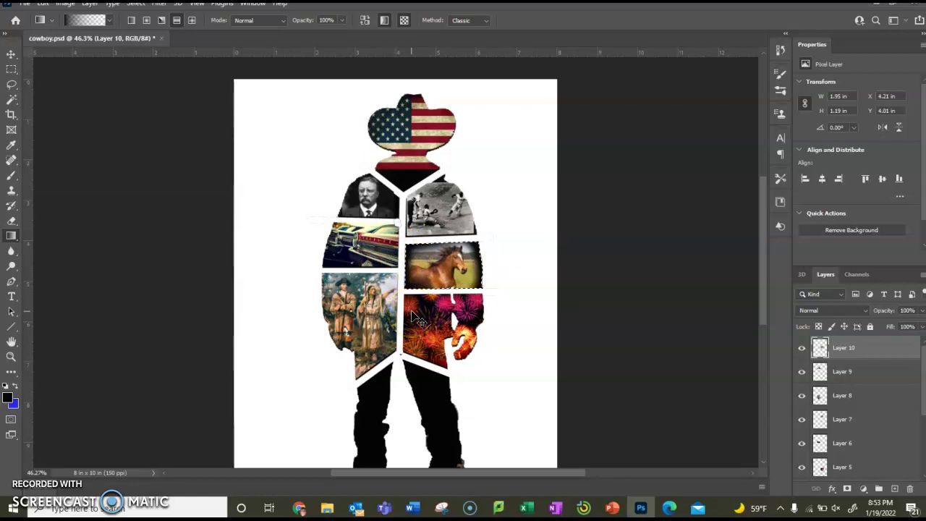
Step: Deselect the horse picture once its edges are darkened with gradients
key(ctrl+d)
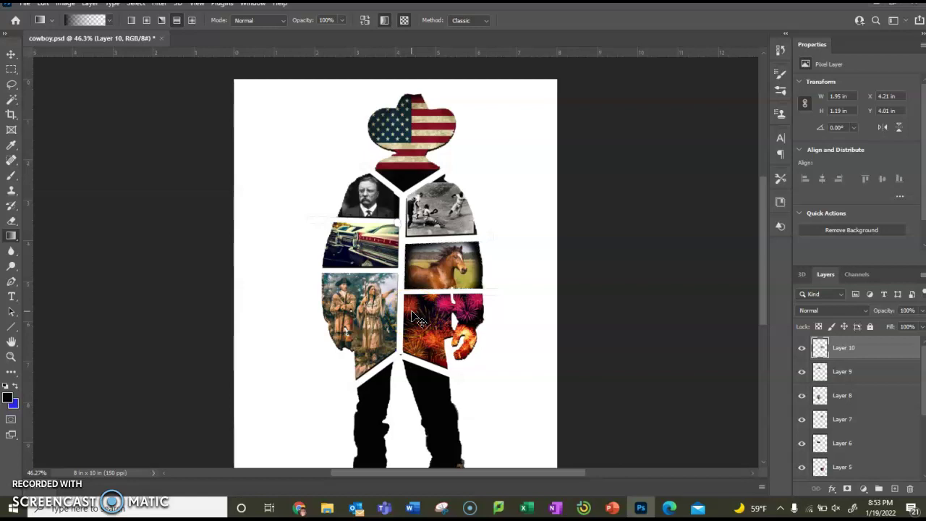
Step: Load Layer 9's portrait photo as a selection, shift it down within its panel, and deselect
click(866, 370)
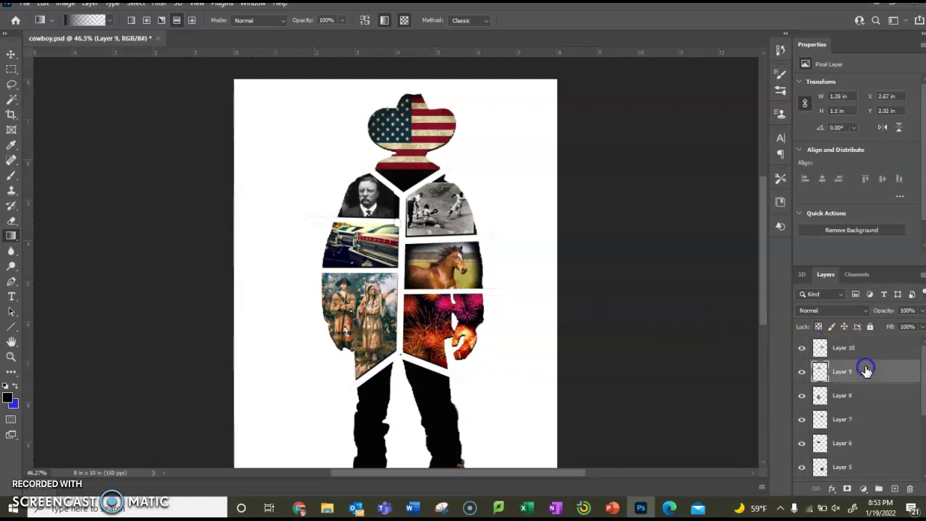
click(801, 372)
click(801, 372)
ctrl+click(819, 372)
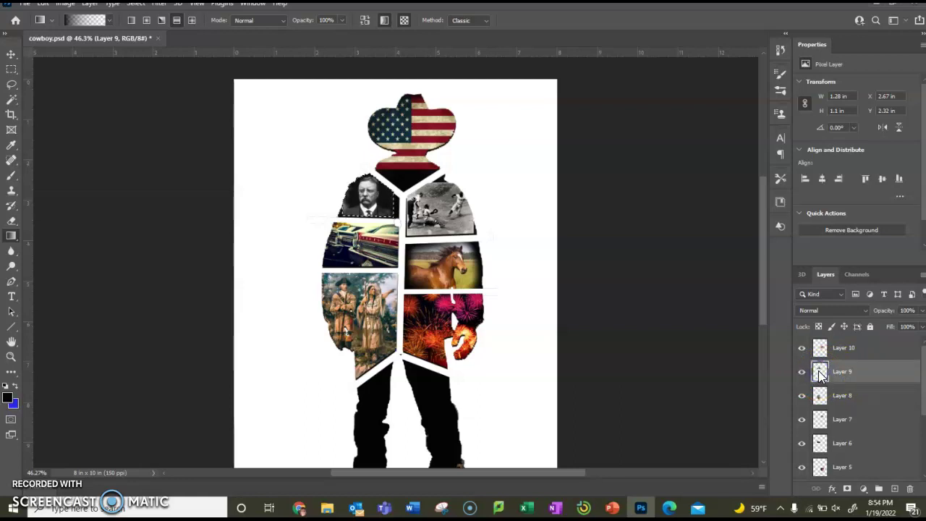
click(765, 367)
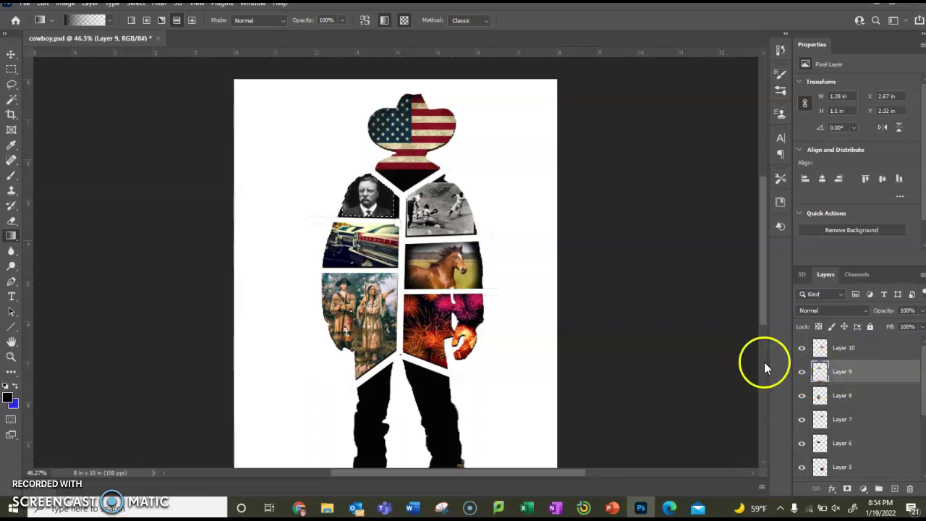
click(357, 211)
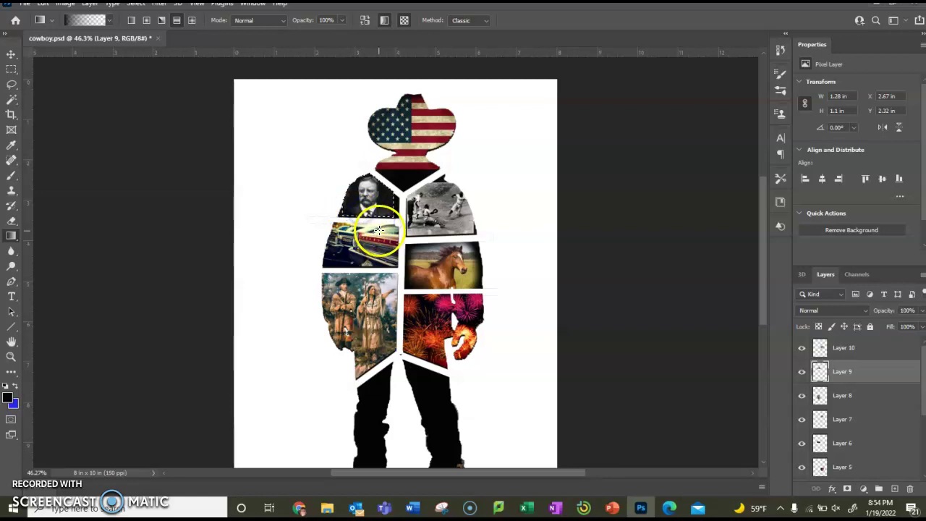
drag(381, 201, 372, 231)
key(ctrl+d)
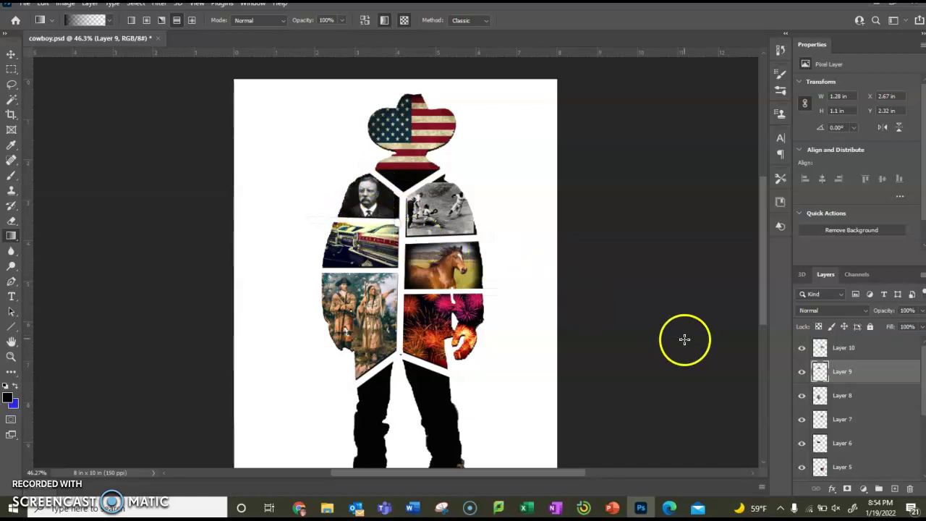
Step: Load Layer 8's frontier couple photo as a selection and darken it with a gradient
click(818, 396)
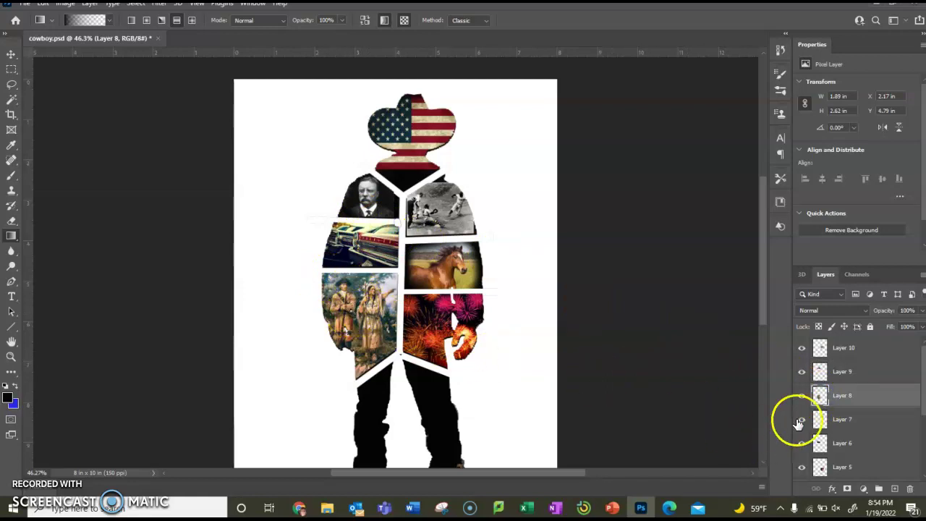
drag(816, 400, 817, 402)
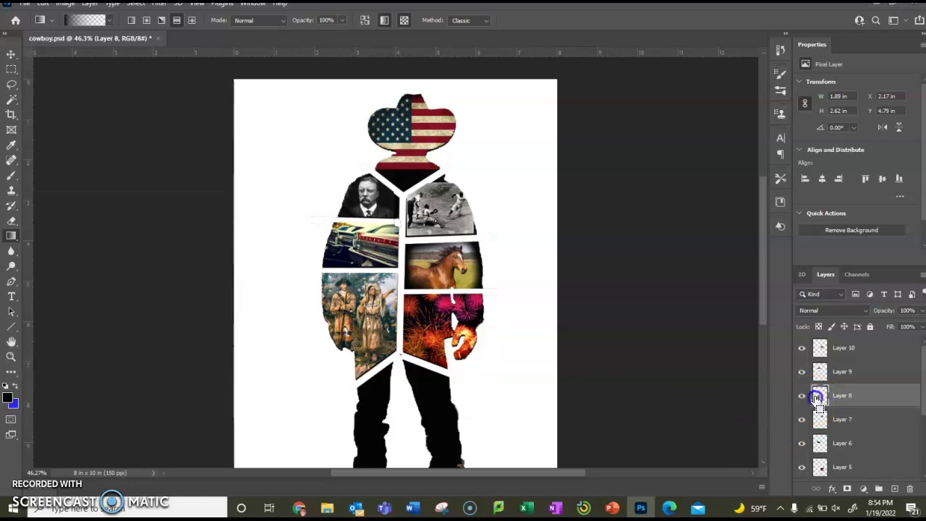
ctrl+click(818, 398)
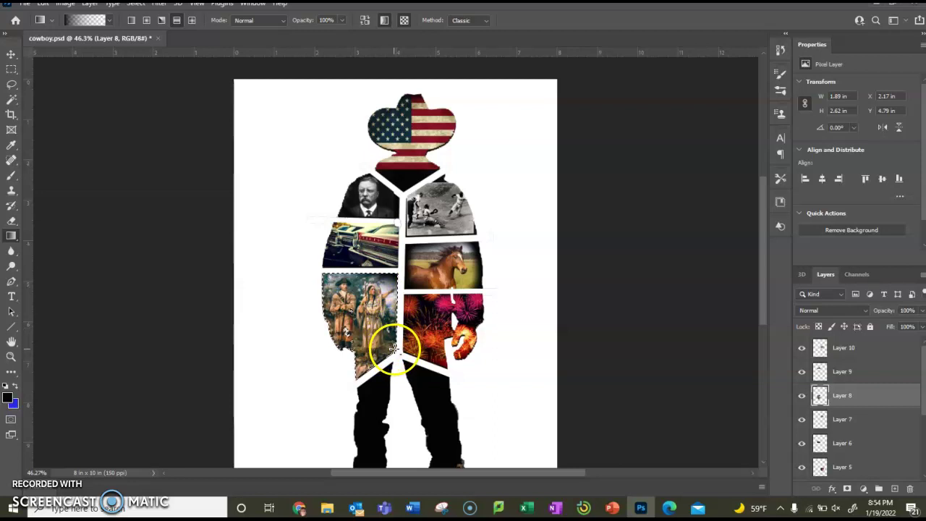
drag(393, 349, 385, 337)
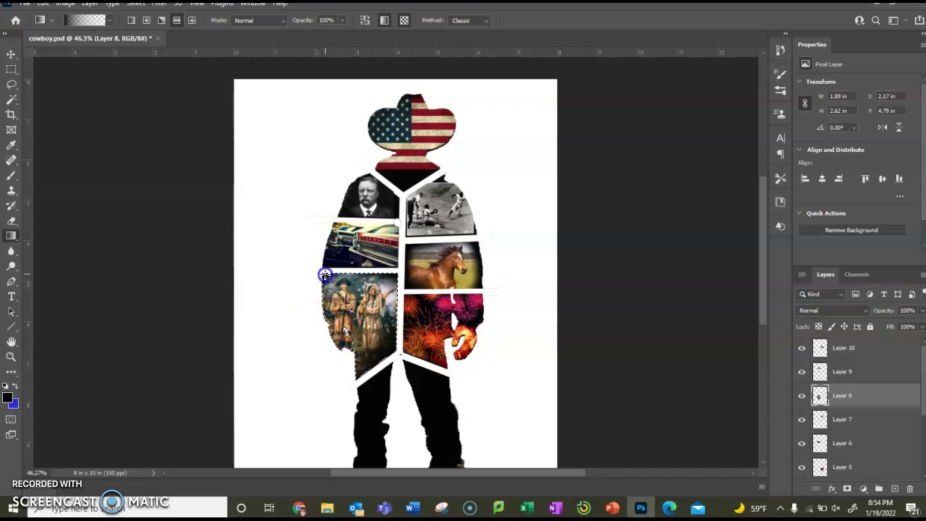
click(345, 291)
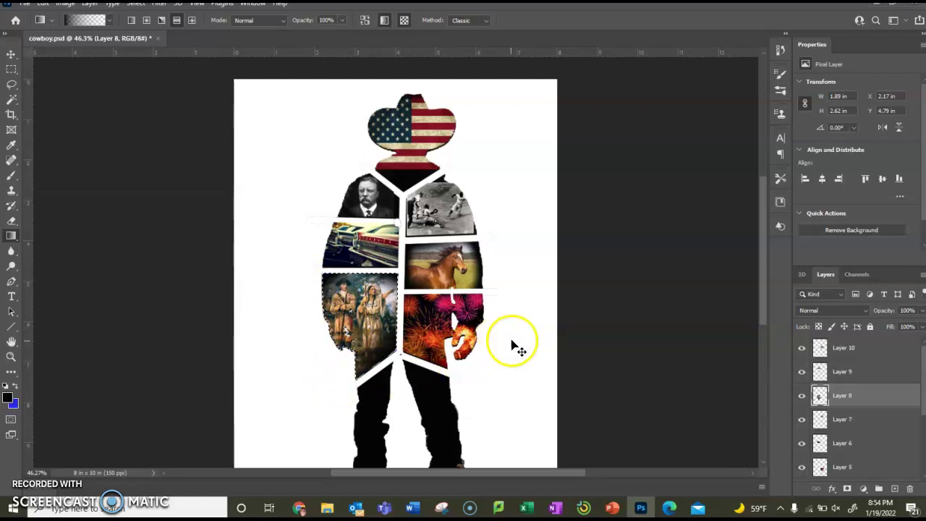
Step: Load Layer 7's baseball photo as a selection, shade it with the dark gradient, and deselect
key(ctrl+d)
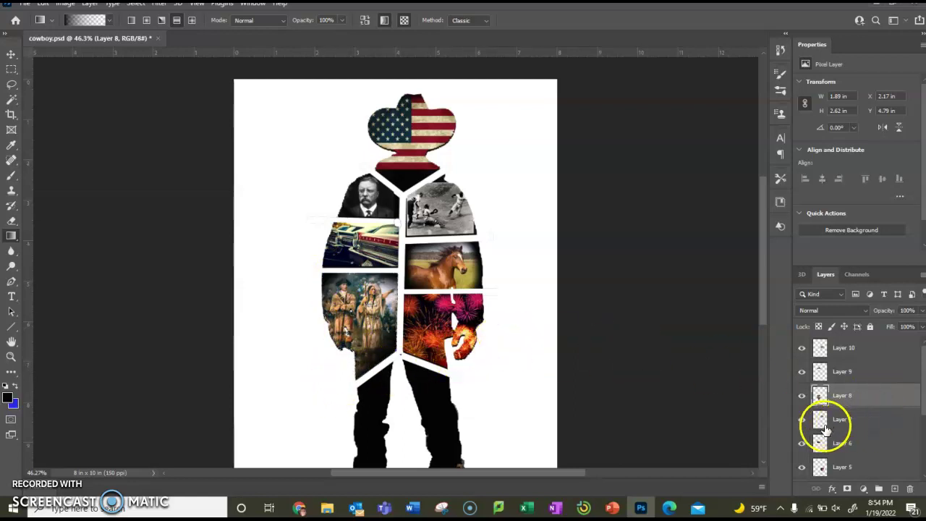
drag(826, 426, 825, 430)
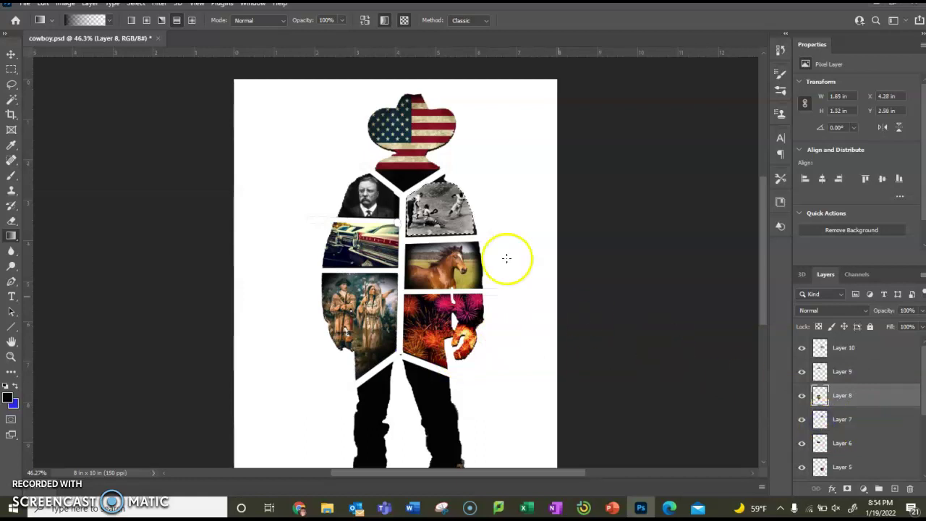
drag(449, 232, 446, 189)
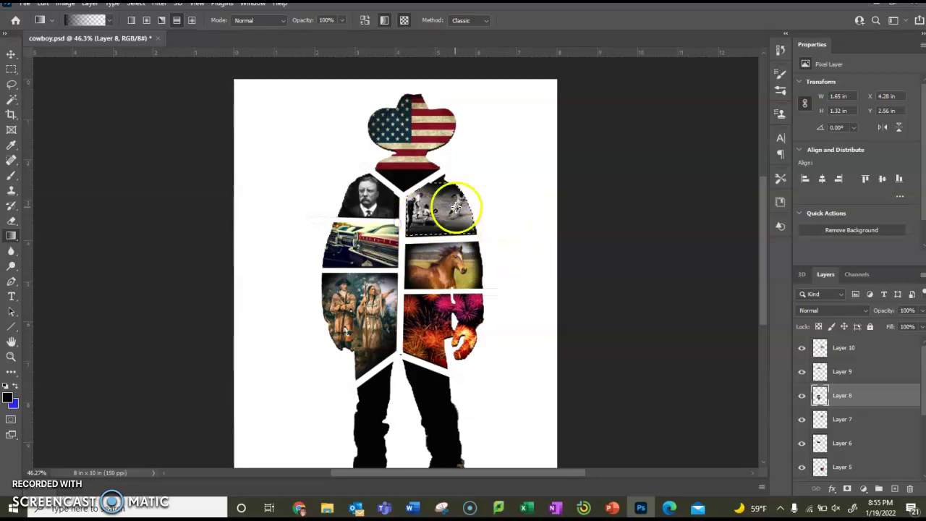
key(ctrl+d)
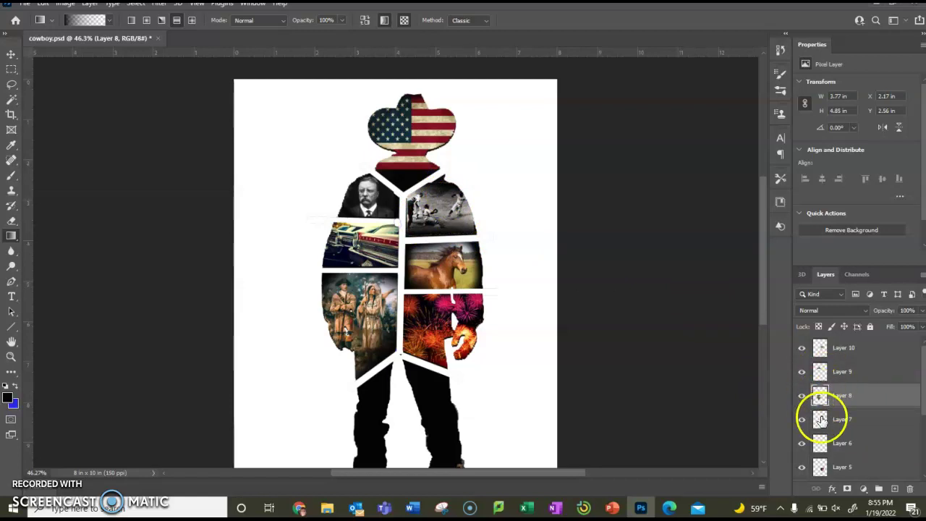
scroll(828, 418, down, 1)
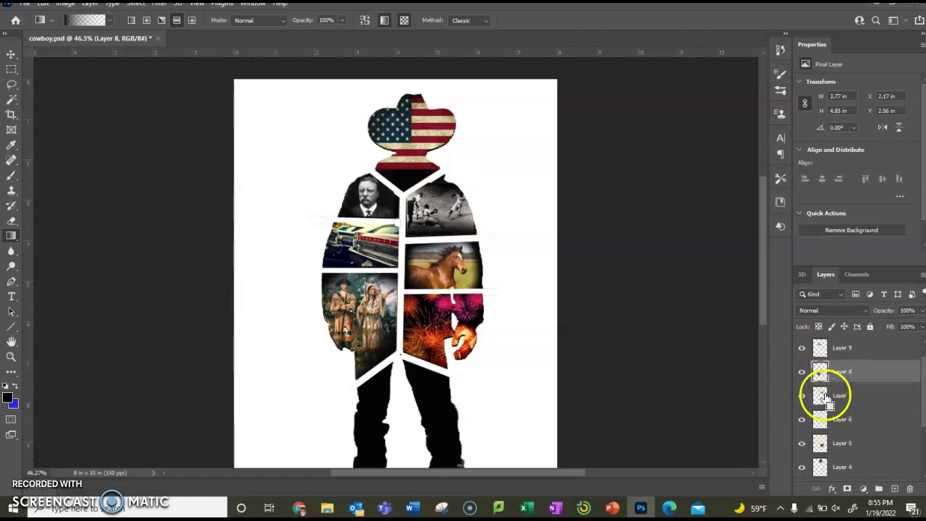
ctrl+click(826, 399)
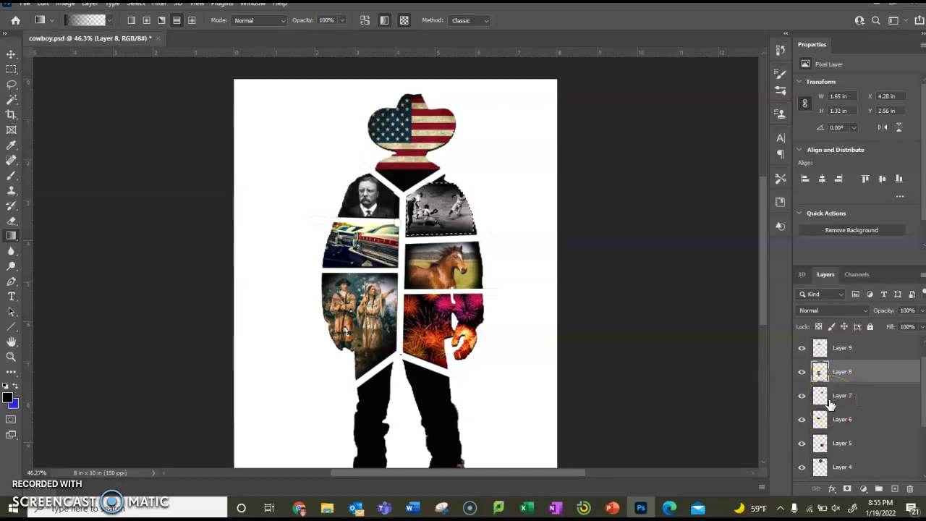
drag(830, 404, 823, 427)
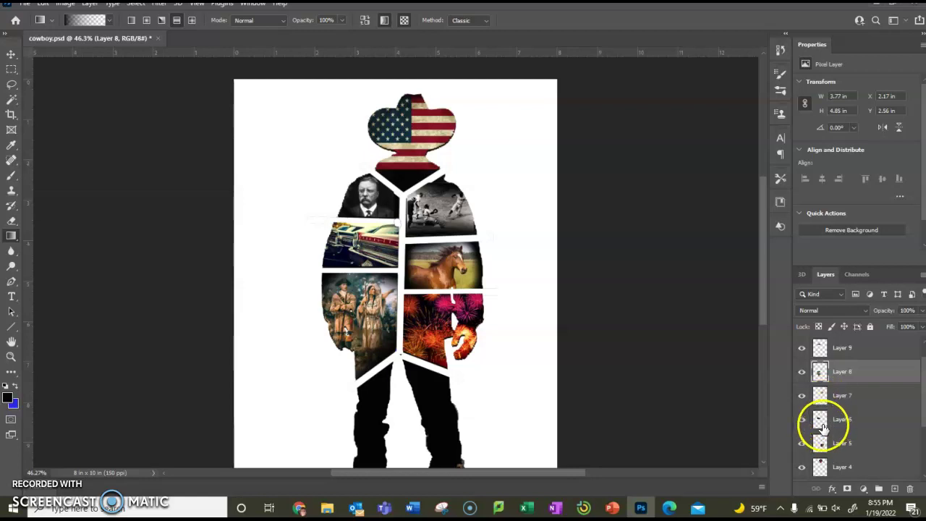
Step: Load Layer 6's car photo as a selection, shift it right within its panel, and deselect
click(822, 427)
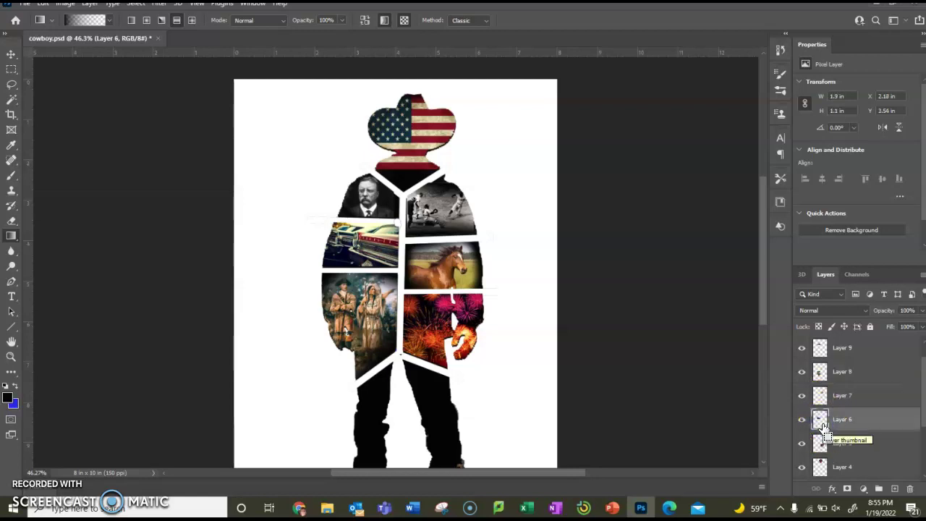
ctrl+click(822, 425)
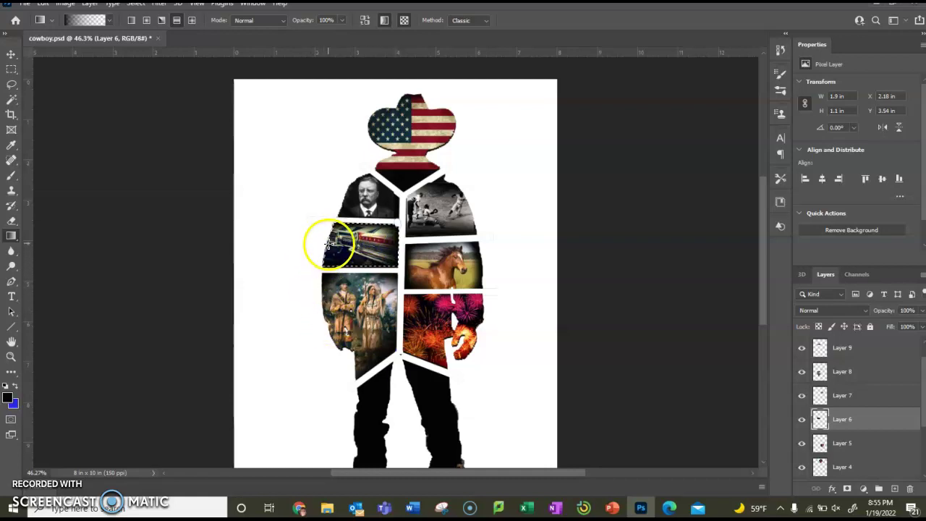
drag(327, 243, 334, 244)
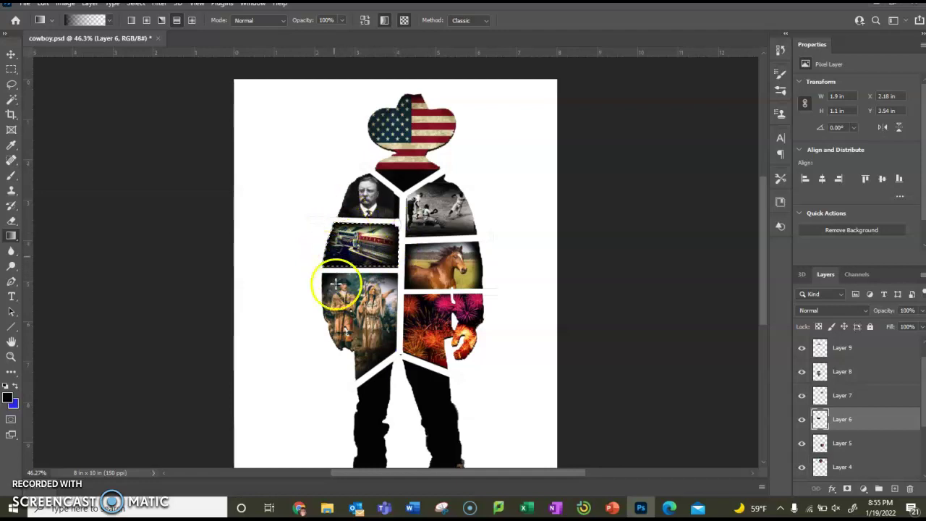
key(ctrl+d)
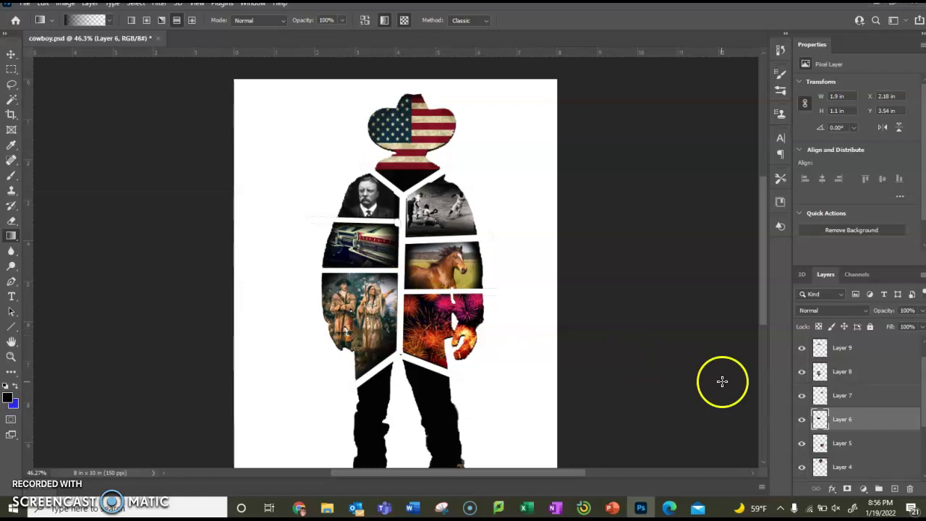
Step: Load the fireworks photo's outline, then select Layer 5, the flag hat layer
ctrl+click(819, 445)
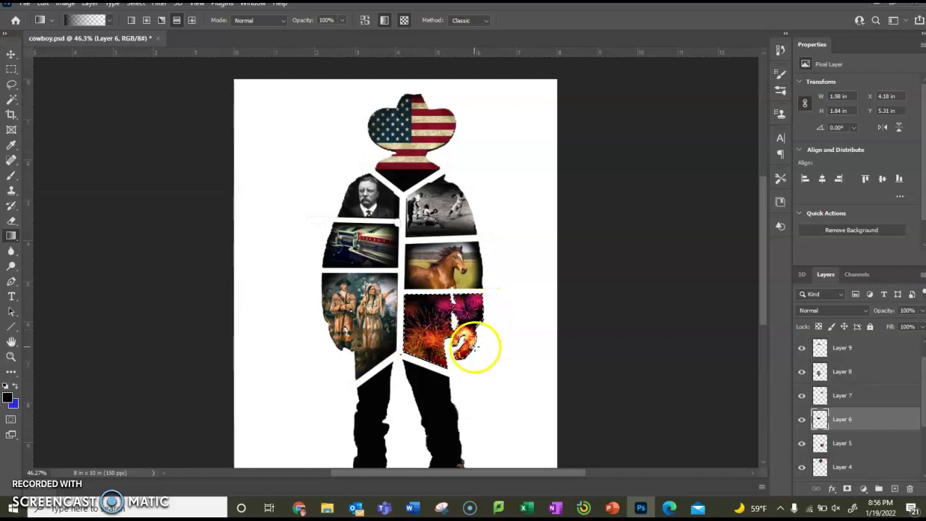
click(474, 347)
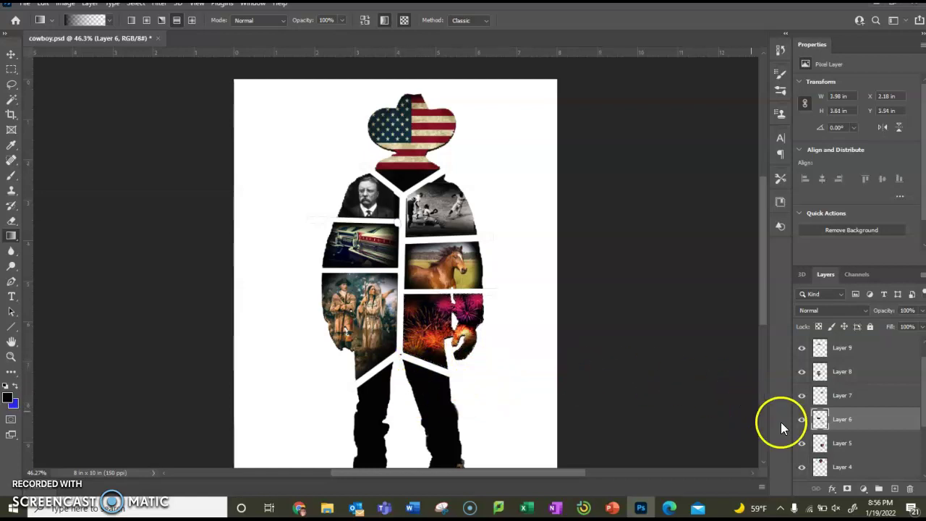
scroll(806, 424, down, 2)
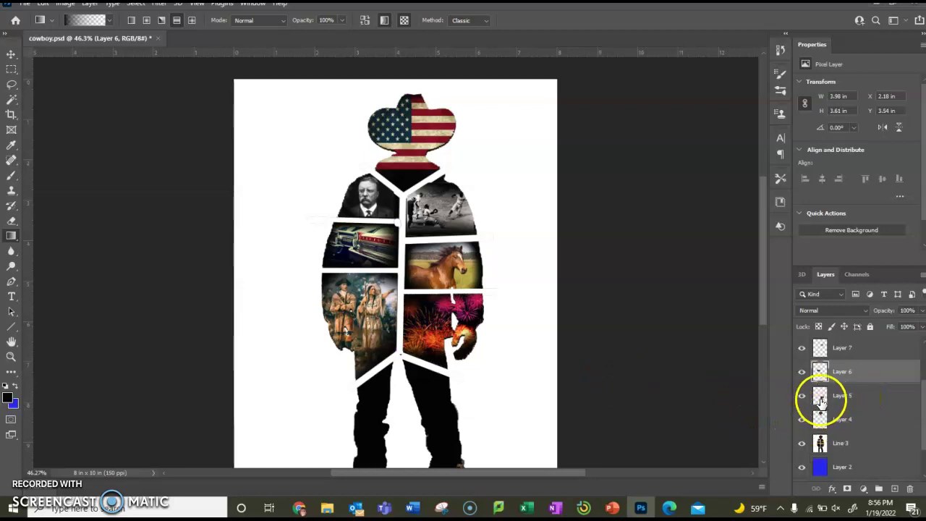
shift+click(821, 398)
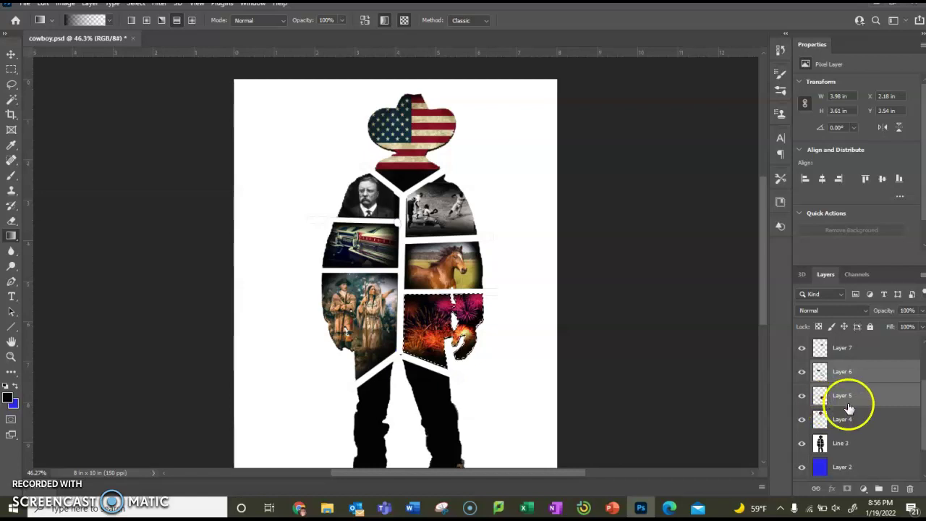
click(873, 420)
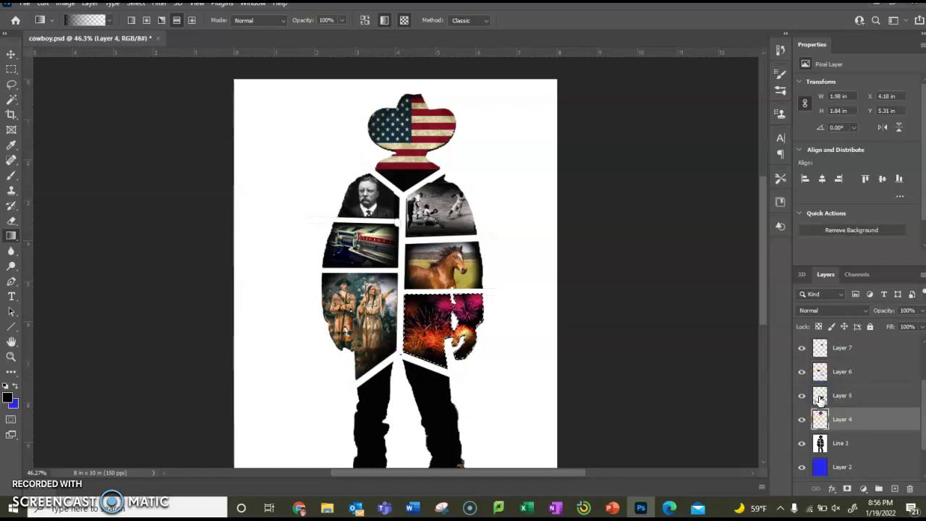
click(820, 397)
Step: Load the hat's outline, shade the flag and the area below the brim black, and deselect
ctrl+click(816, 423)
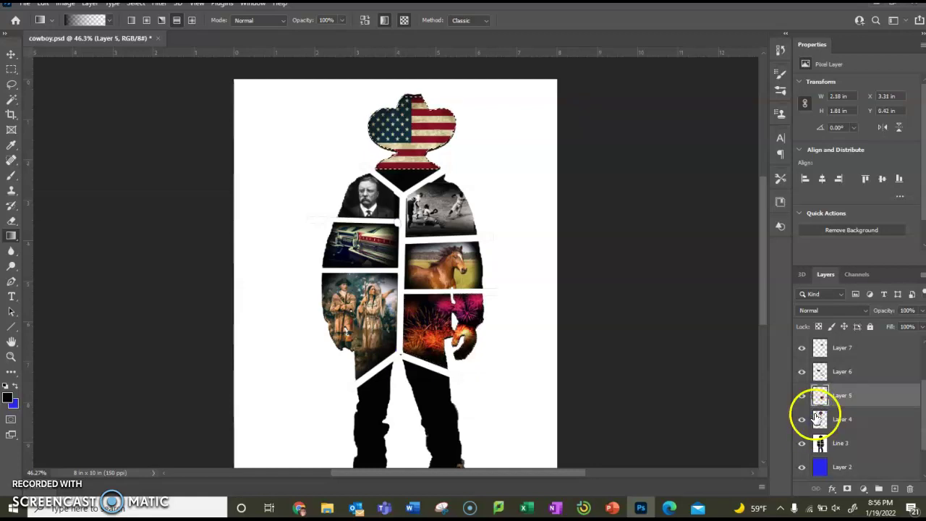
click(406, 102)
drag(415, 112, 418, 118)
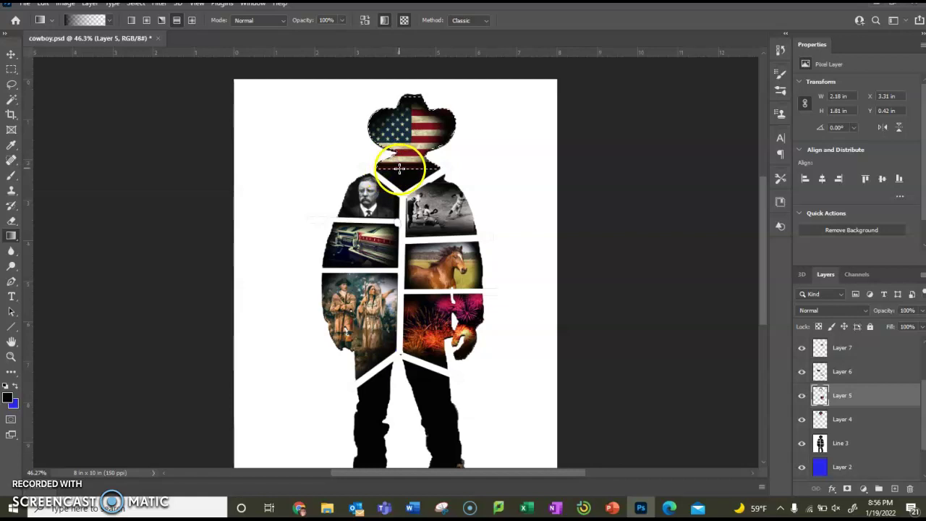
drag(409, 150, 404, 159)
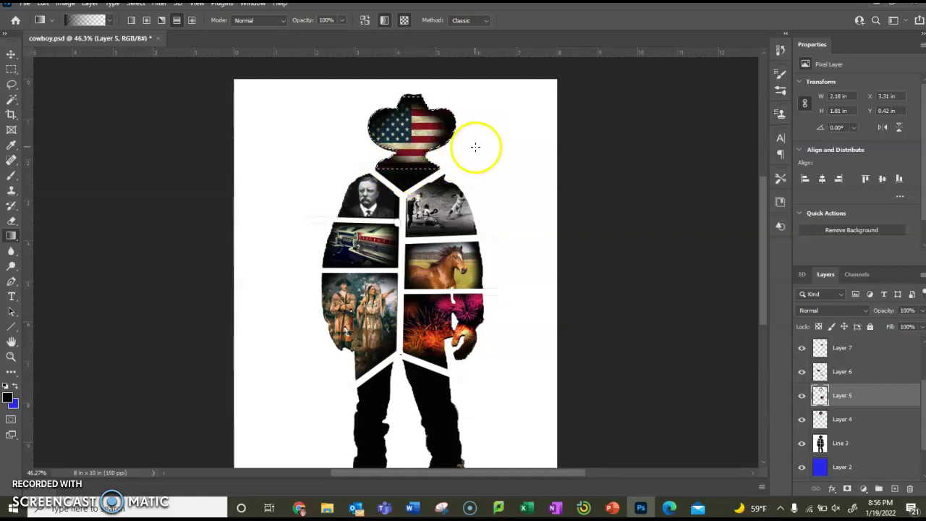
key(ctrl+d)
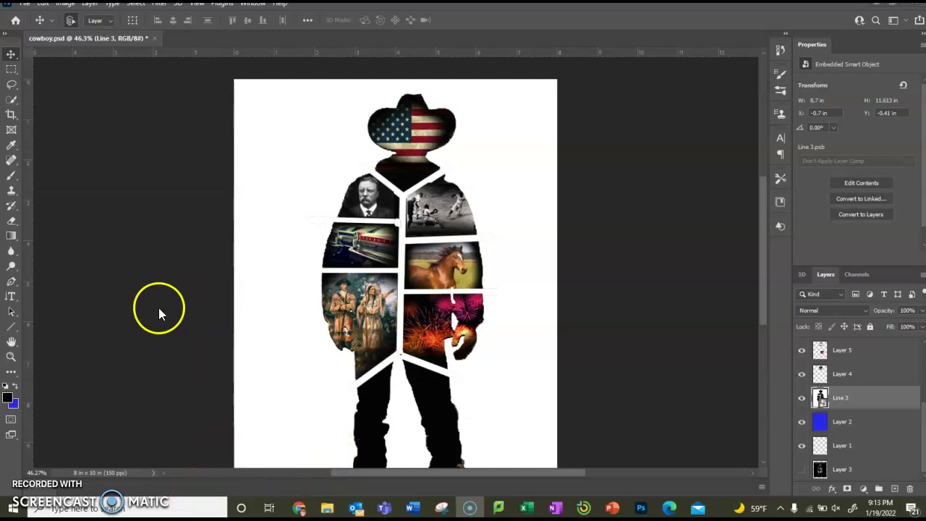
Step: Make blue the foreground colour and choose the Vertical Type Tool with the Goudy Stout font
click(16, 395)
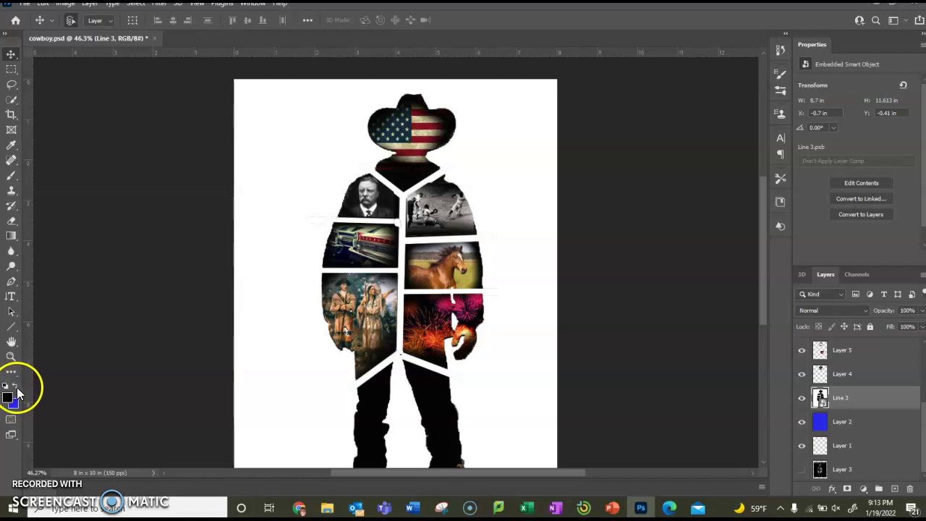
click(17, 388)
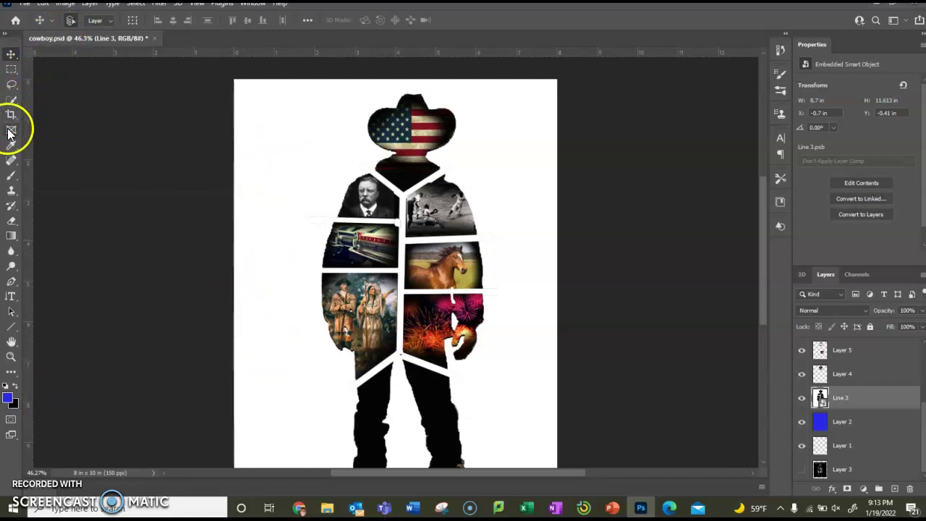
click(12, 298)
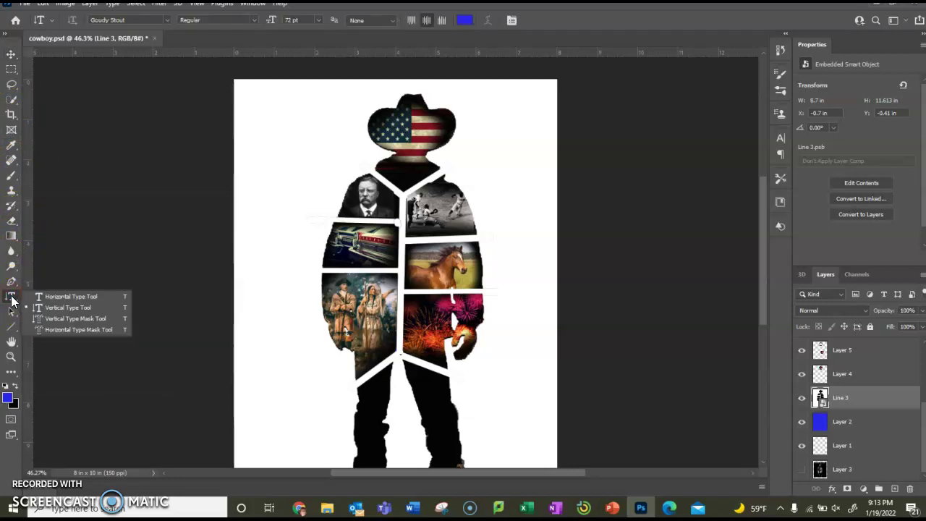
click(90, 307)
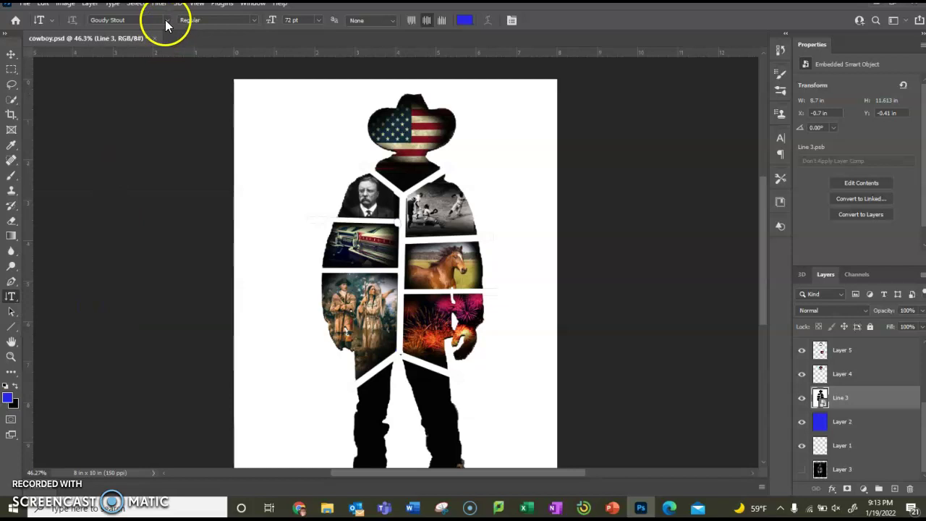
click(74, 21)
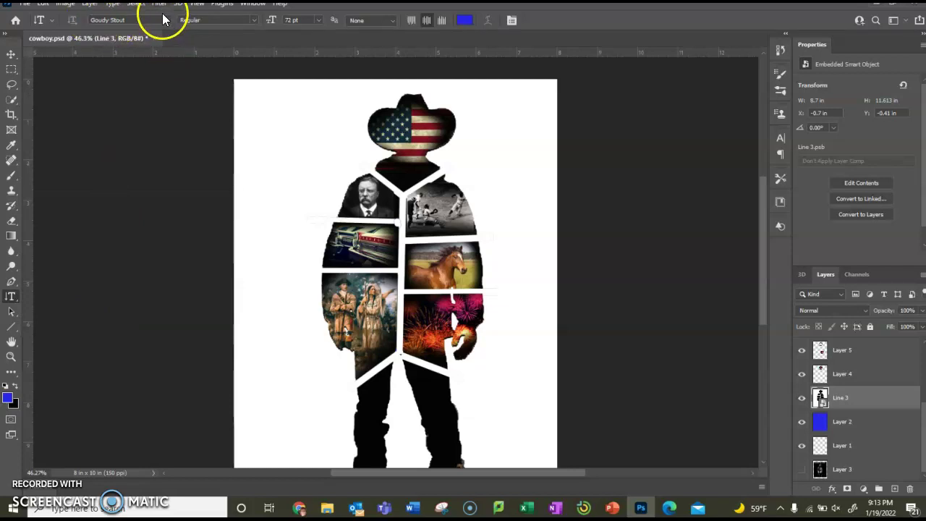
click(166, 20)
scroll(158, 55, up, 10)
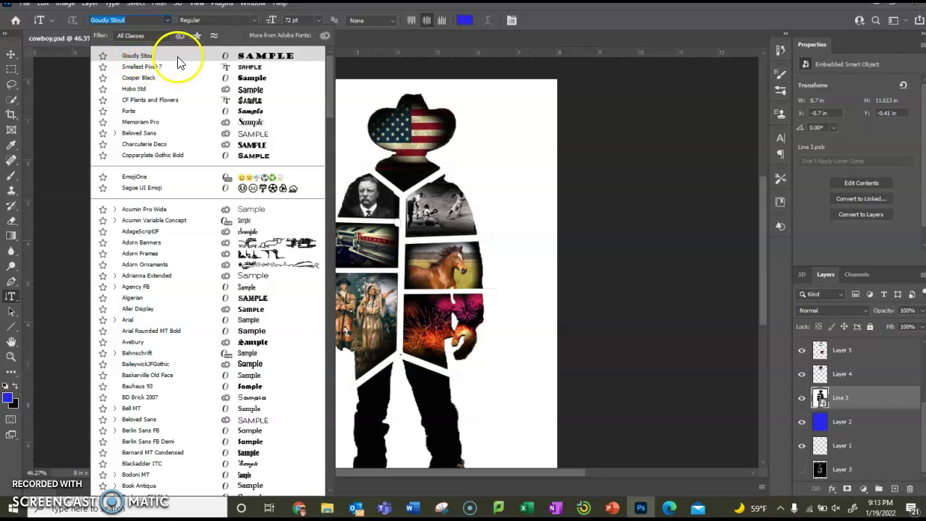
click(179, 62)
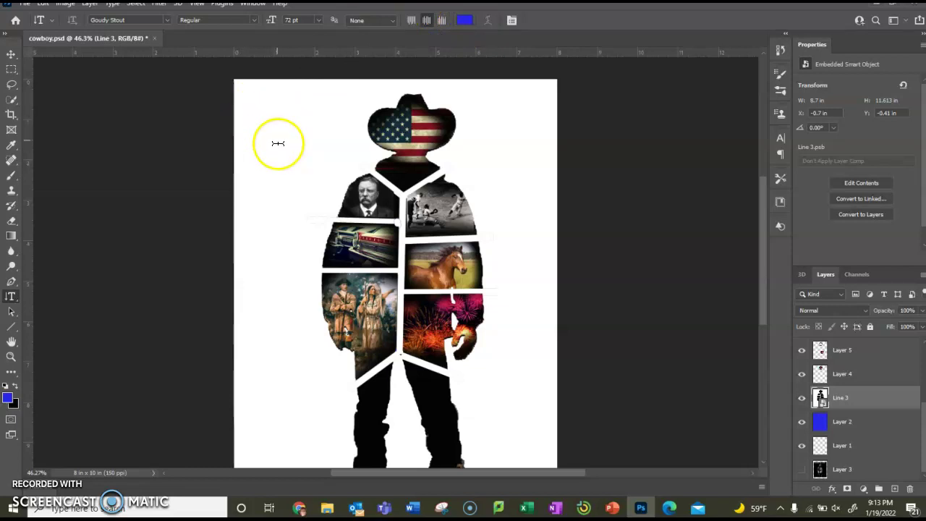
Step: Type 'AMERICAN' vertically near the top left and move it down so the whole word shows
click(278, 183)
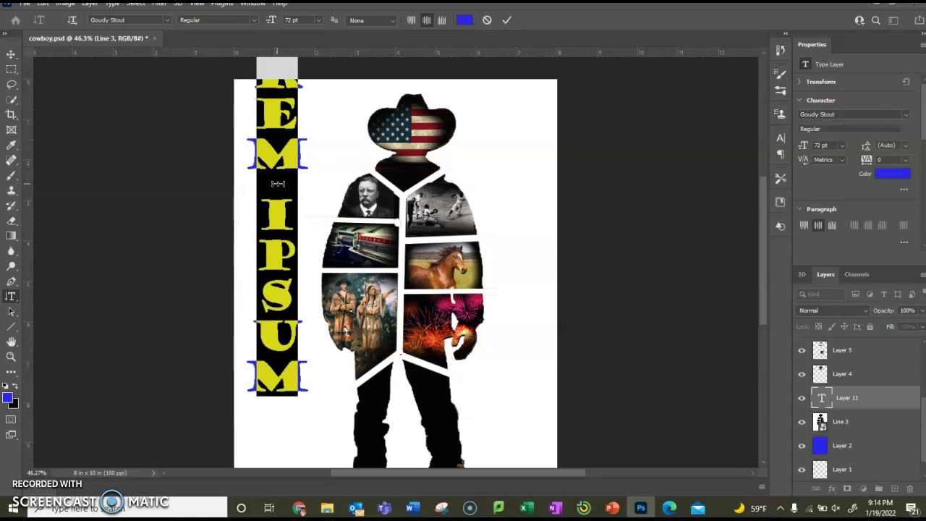
text(AMERI)
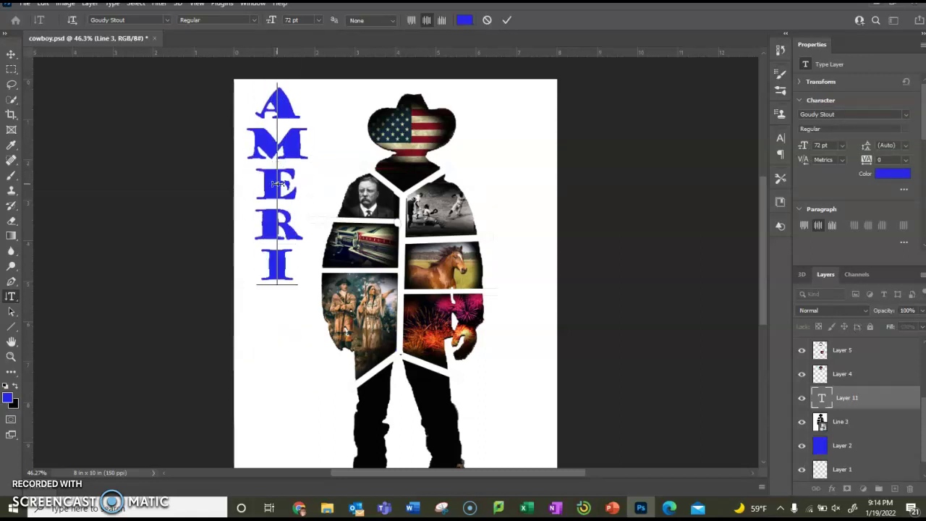
text(CAN)
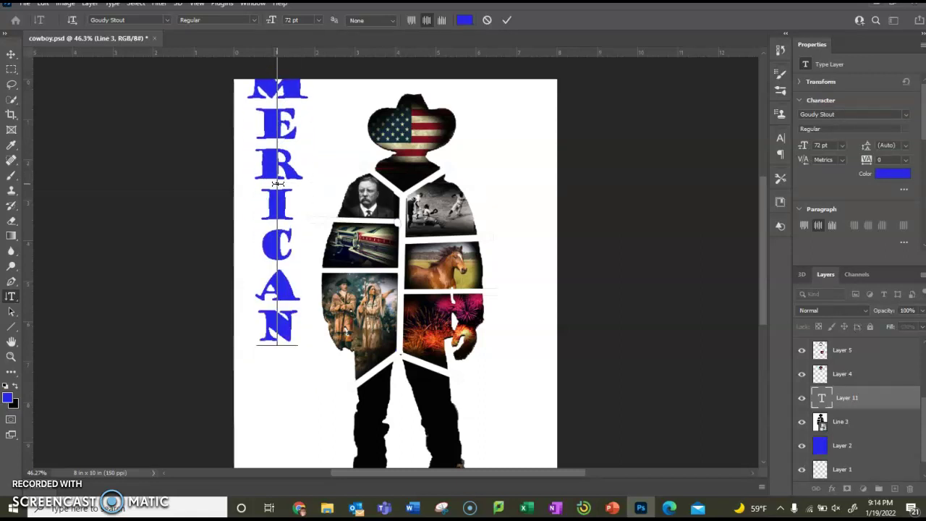
click(11, 55)
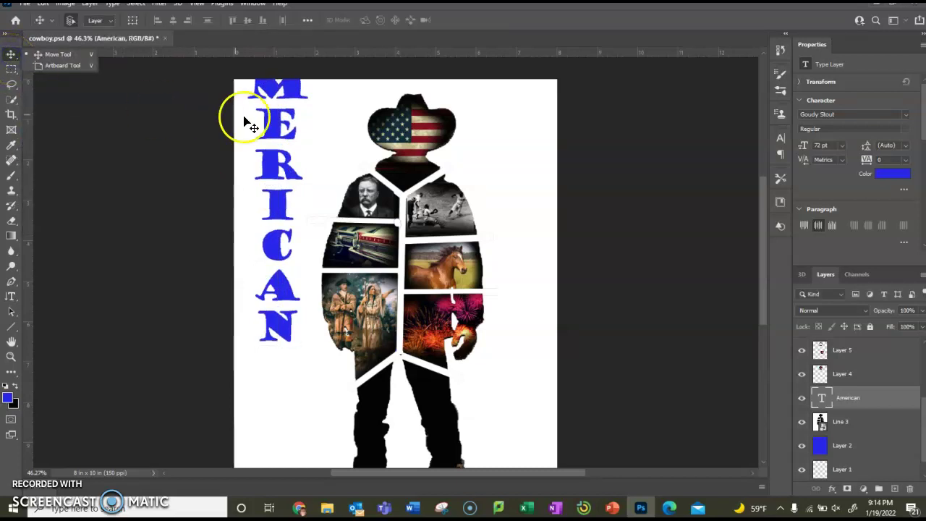
drag(284, 133, 283, 225)
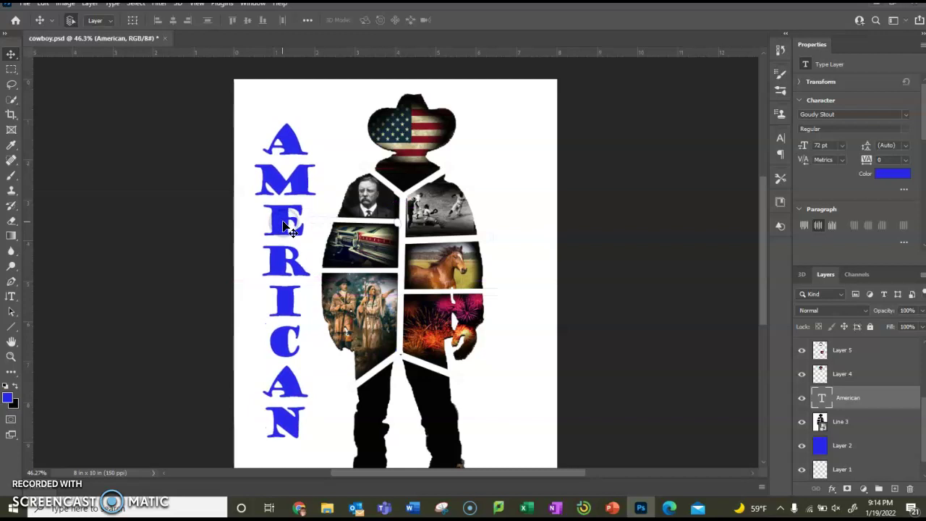
click(266, 220)
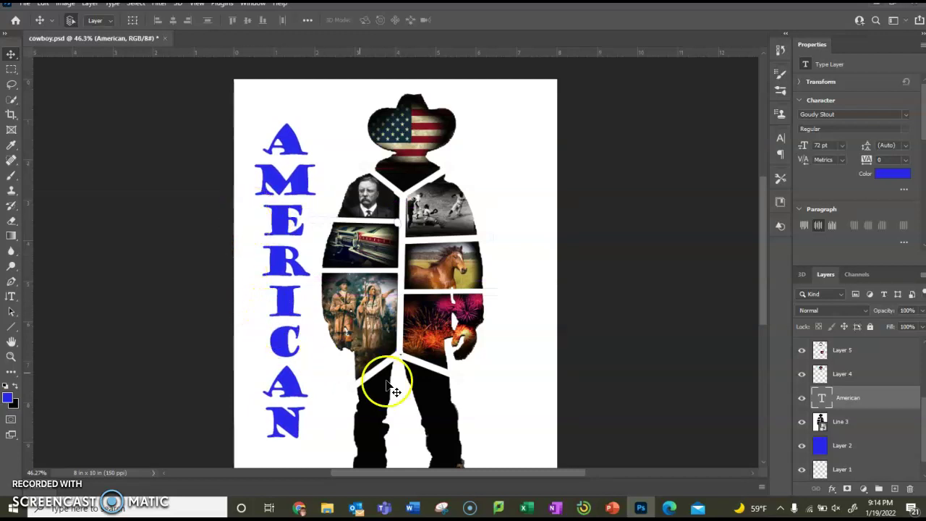
Step: Duplicate the American text layer and offset the copy slightly right of the original
double_click(881, 405)
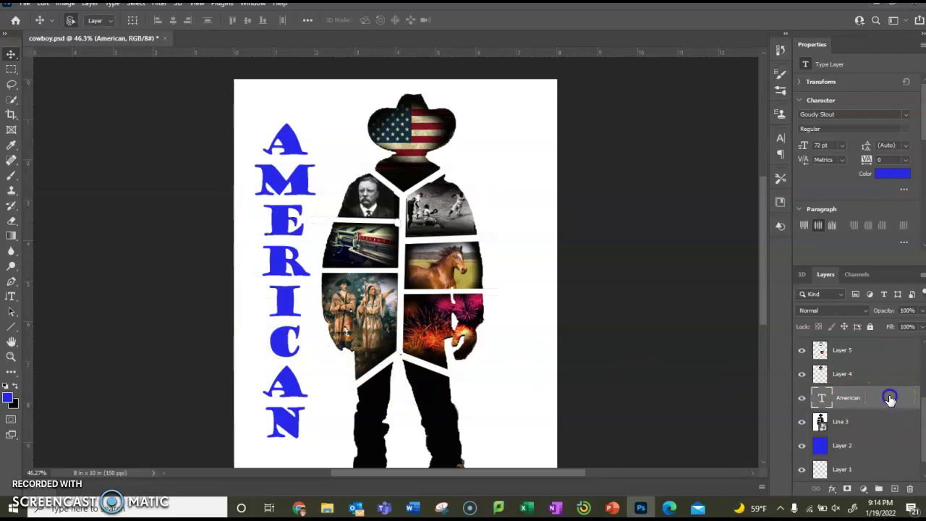
drag(889, 398, 895, 490)
drag(826, 413, 850, 397)
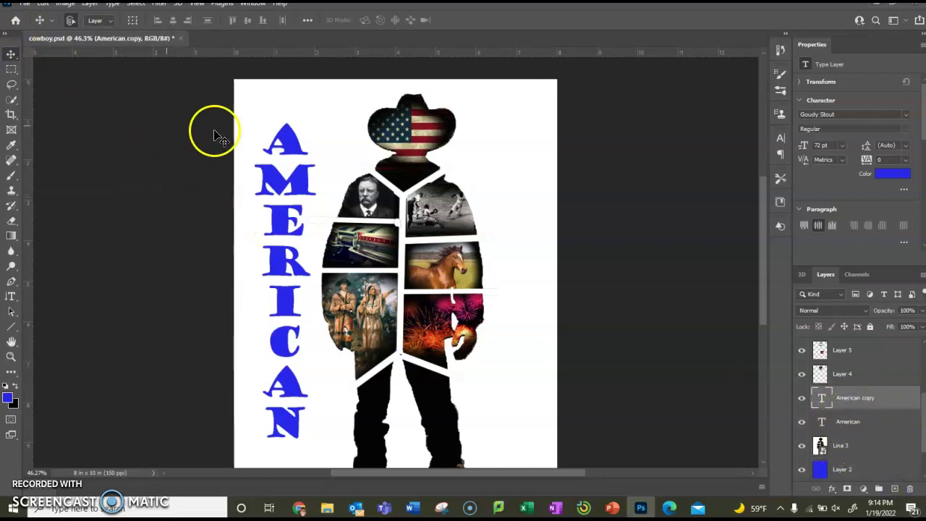
drag(273, 184, 308, 159)
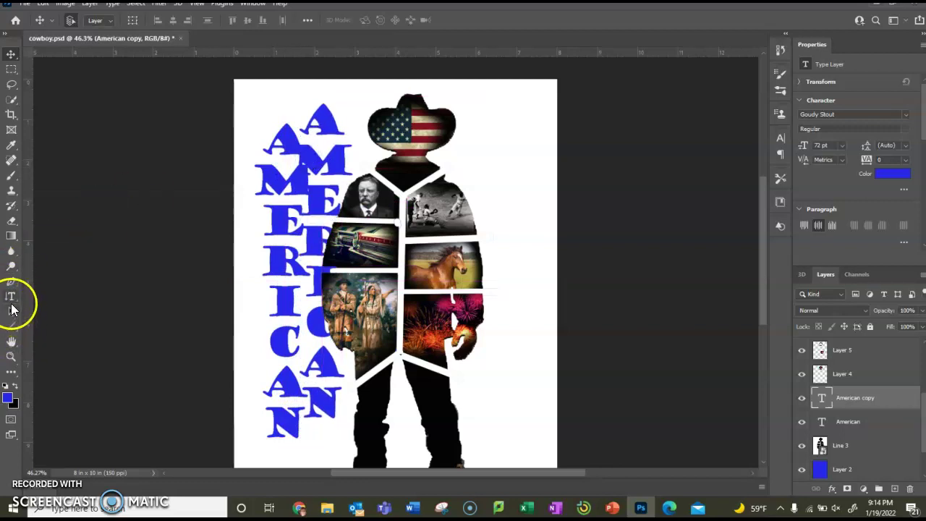
Step: Recolour the AMERICAN copy's letters to near-black 040404
click(11, 296)
click(320, 157)
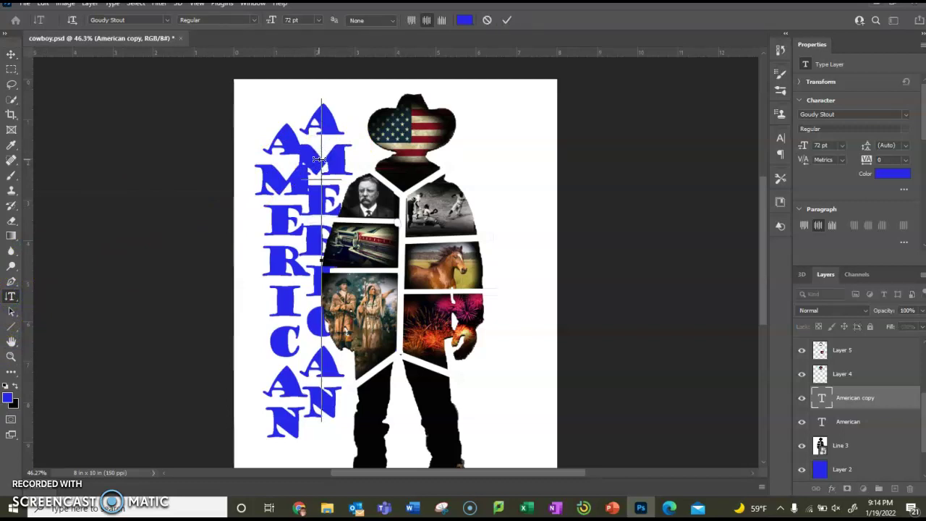
drag(330, 101, 377, 419)
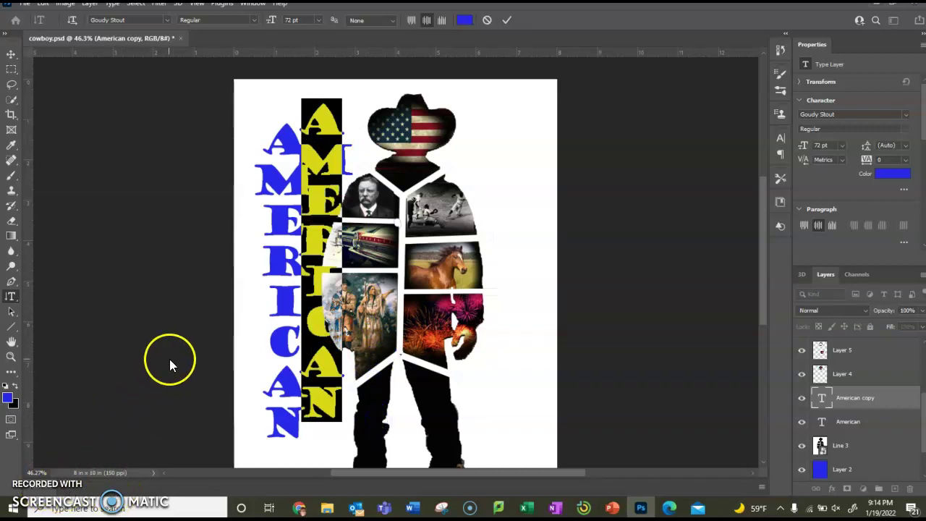
click(464, 27)
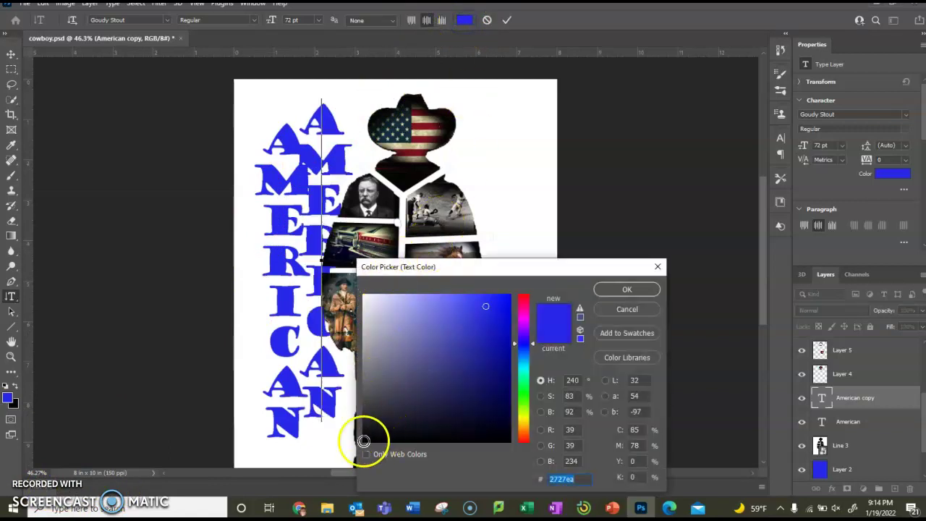
click(364, 440)
click(622, 290)
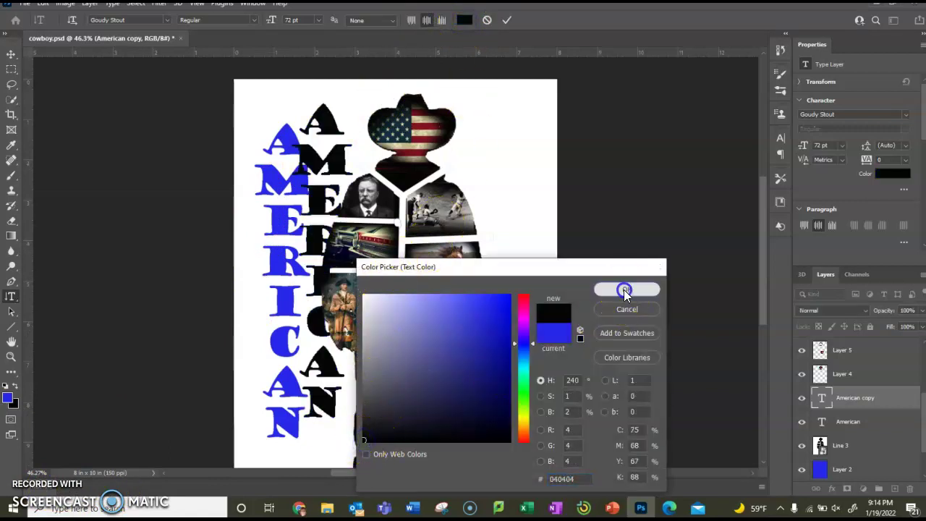
click(11, 54)
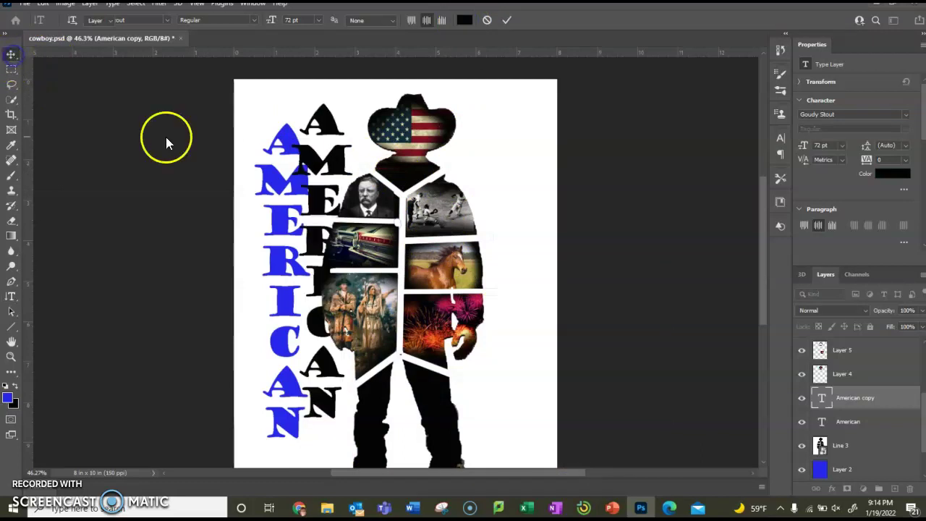
Step: Place the black AMERICAN copy beneath the blue layer and align the blue word over it
drag(344, 168, 304, 181)
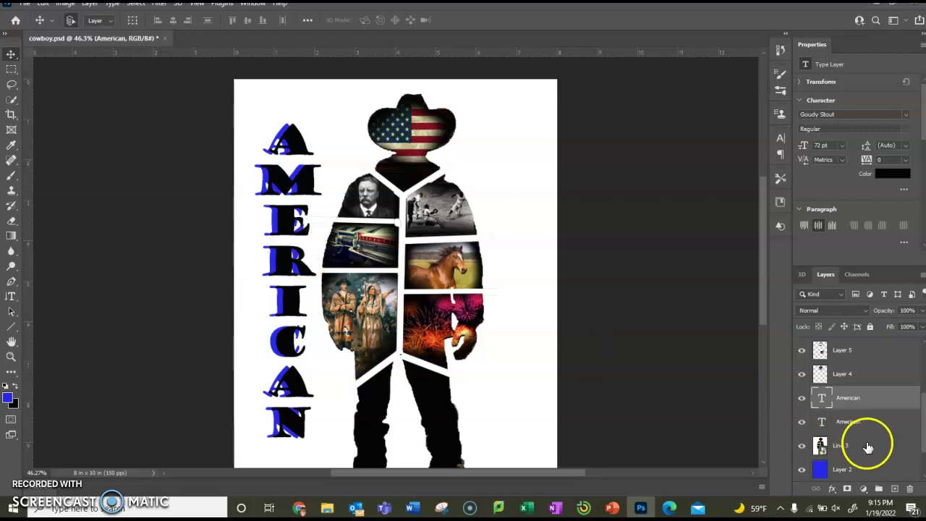
mouse_move(856, 398)
mouse_down()
mouse_move(860, 424)
mouse_move(862, 395)
mouse_up()
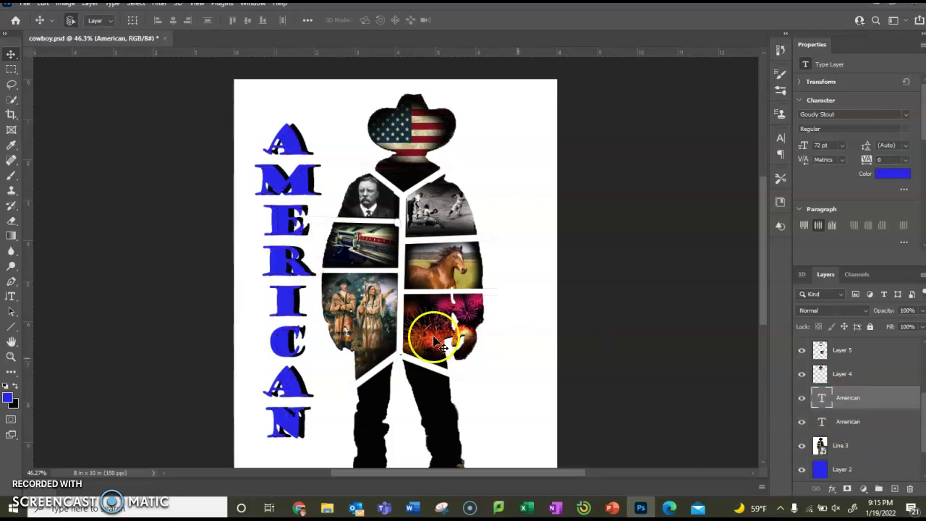
drag(293, 233, 293, 229)
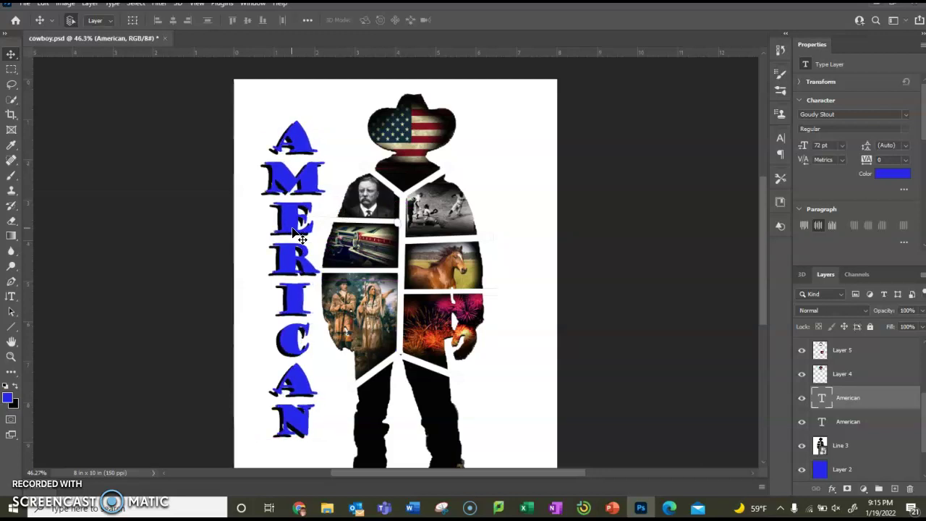
drag(282, 306, 284, 309)
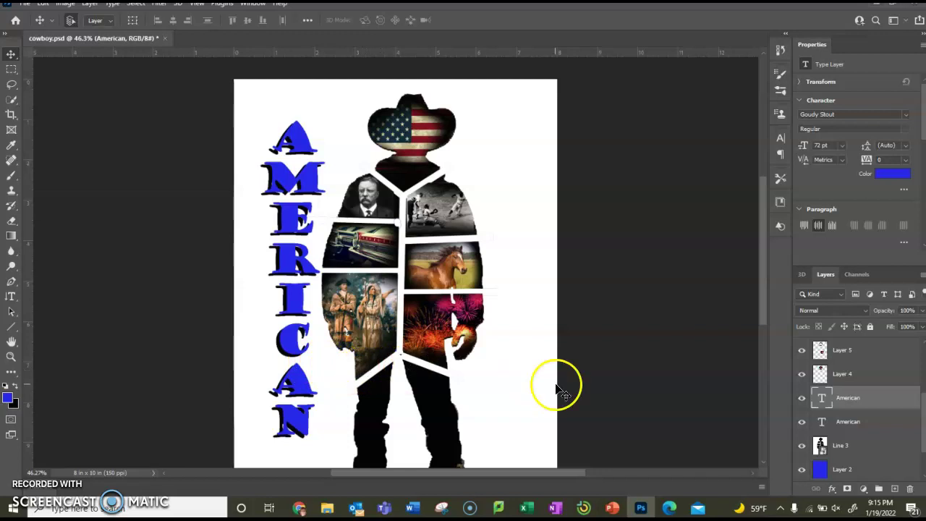
click(876, 424)
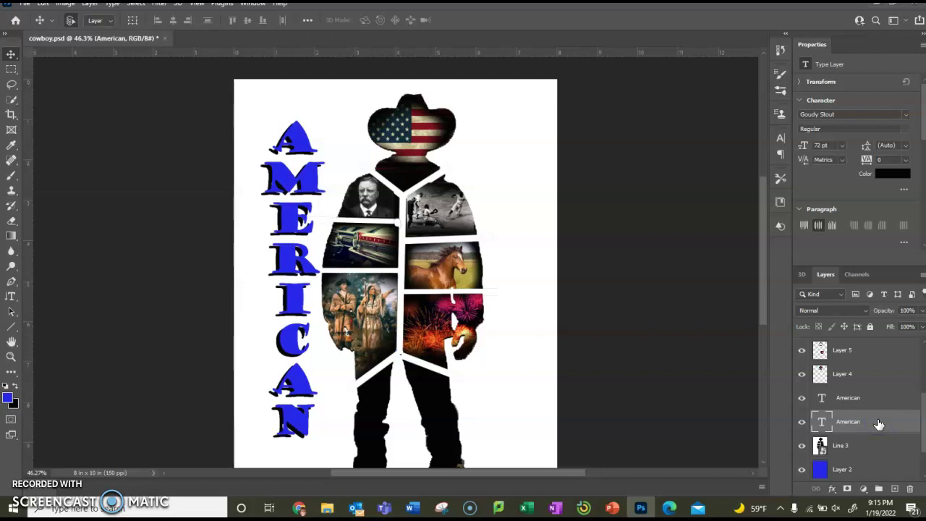
Step: Give the black AMERICAN layer a 35% opacity drop shadow with 16% spread and 49 px size
double_click(877, 424)
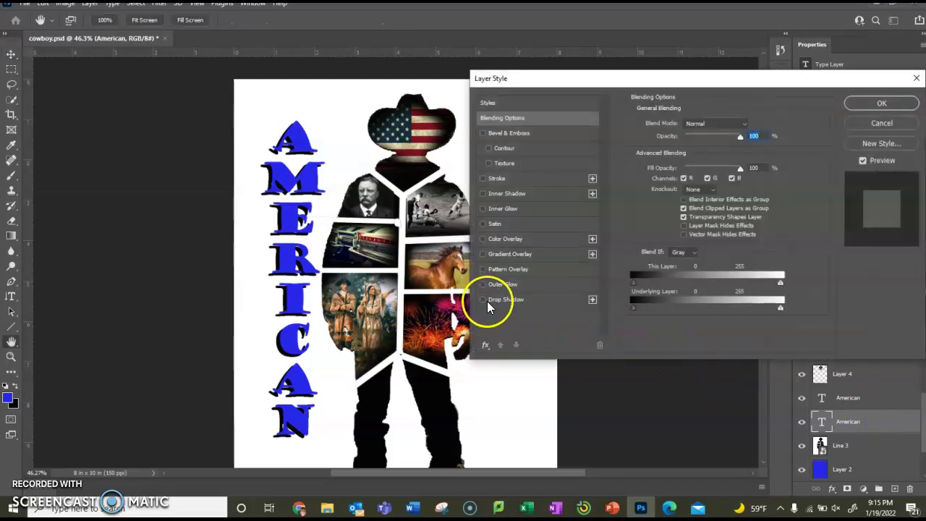
click(483, 299)
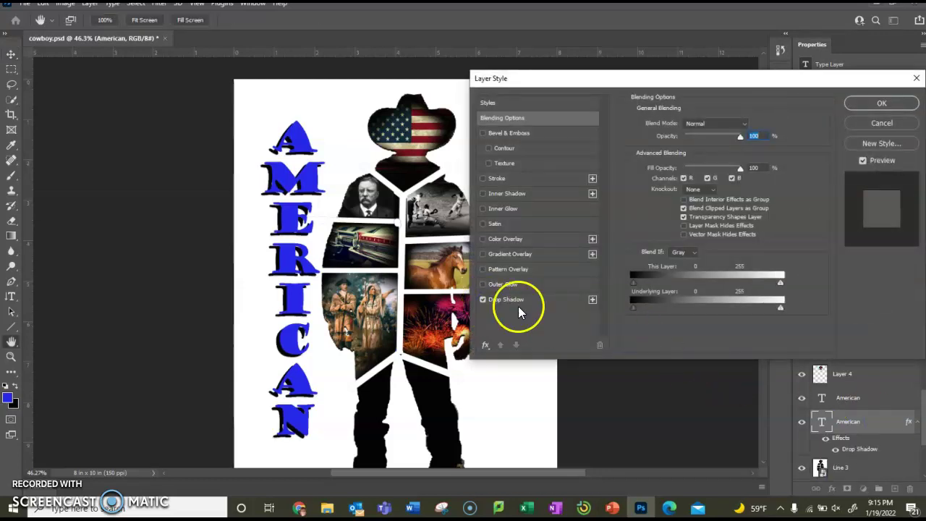
click(538, 300)
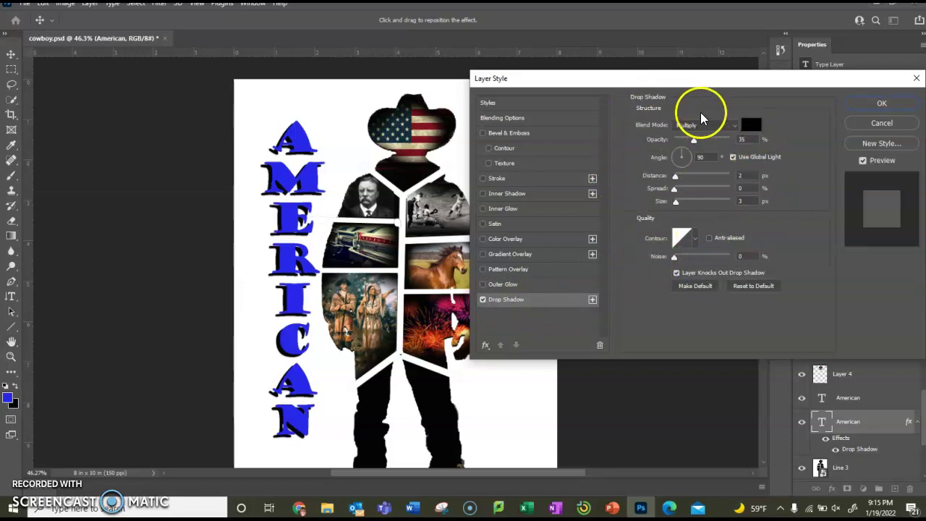
mouse_move(675, 200)
mouse_down()
mouse_move(694, 209)
mouse_move(675, 188)
mouse_move(685, 190)
mouse_up()
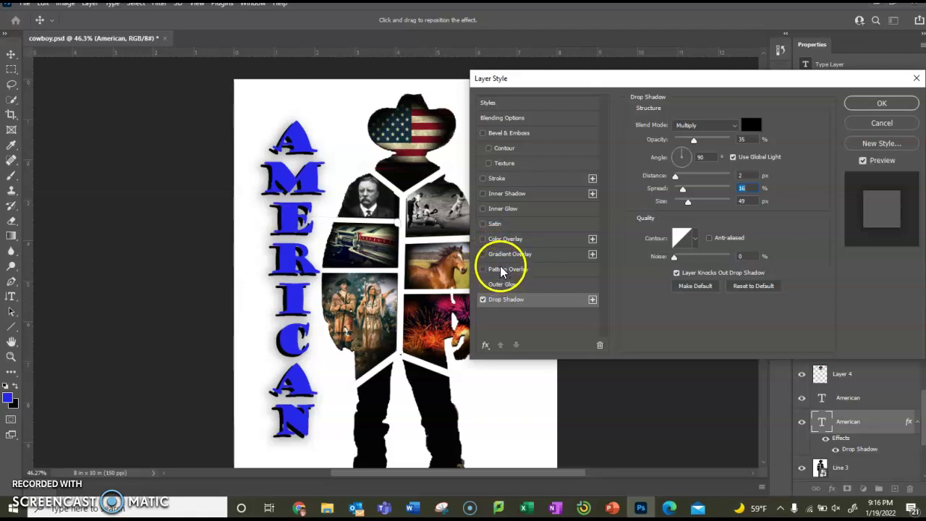
Step: Add a 43 px Outer Bevel & Emboss to AMERICAN and apply both layer styles
click(482, 134)
click(534, 132)
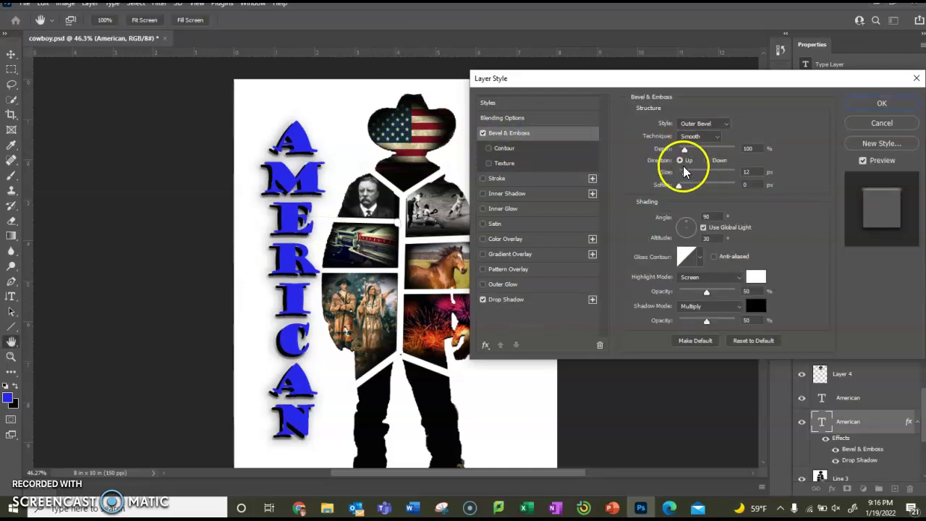
drag(685, 173, 692, 175)
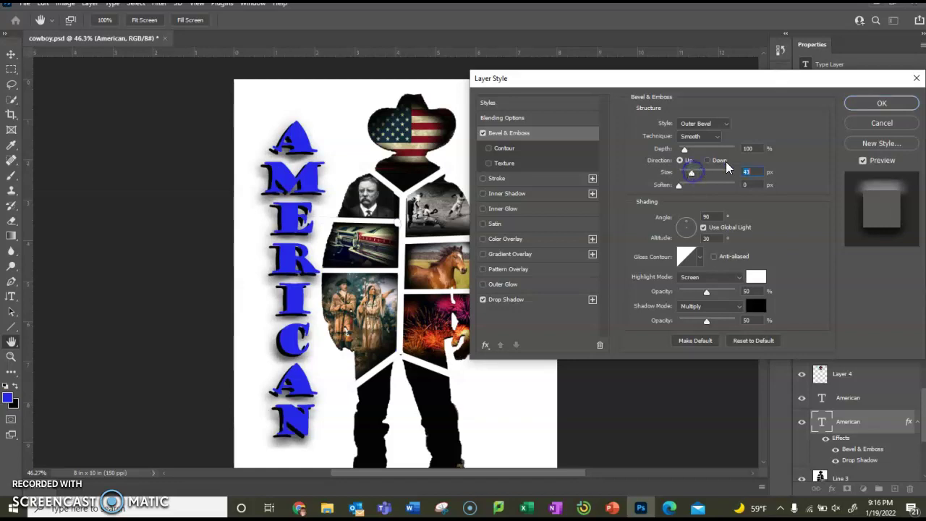
click(859, 106)
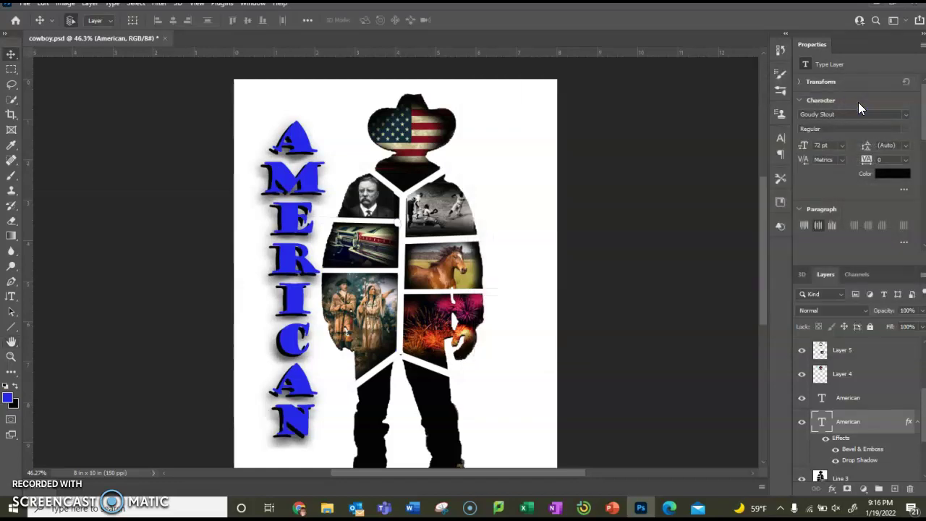
Step: Type a black vertical 'cowboy' title beside the figure and duplicate its layer
click(11, 296)
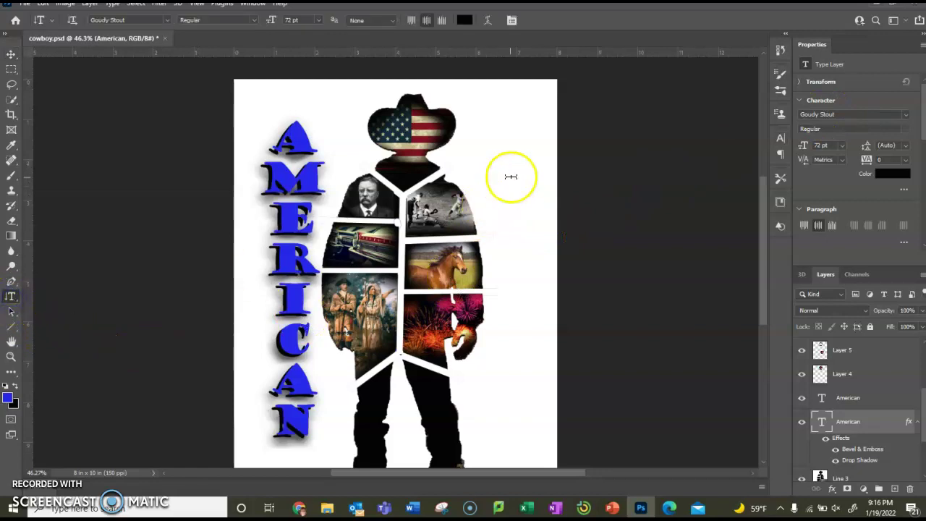
click(514, 142)
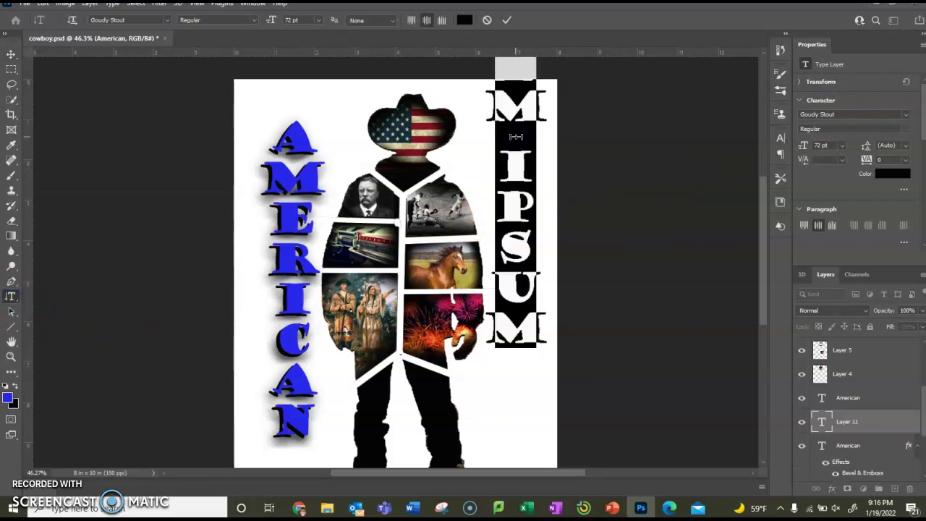
text(cowbo)
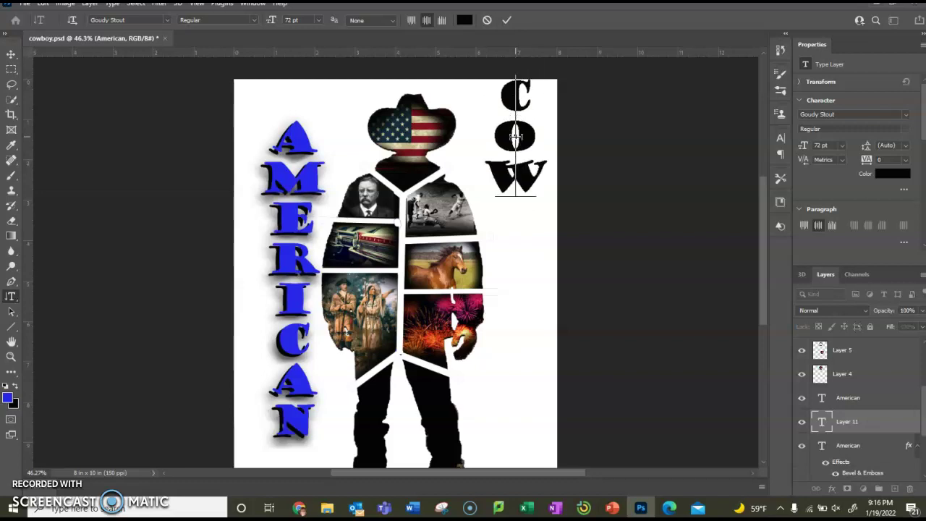
text(y)
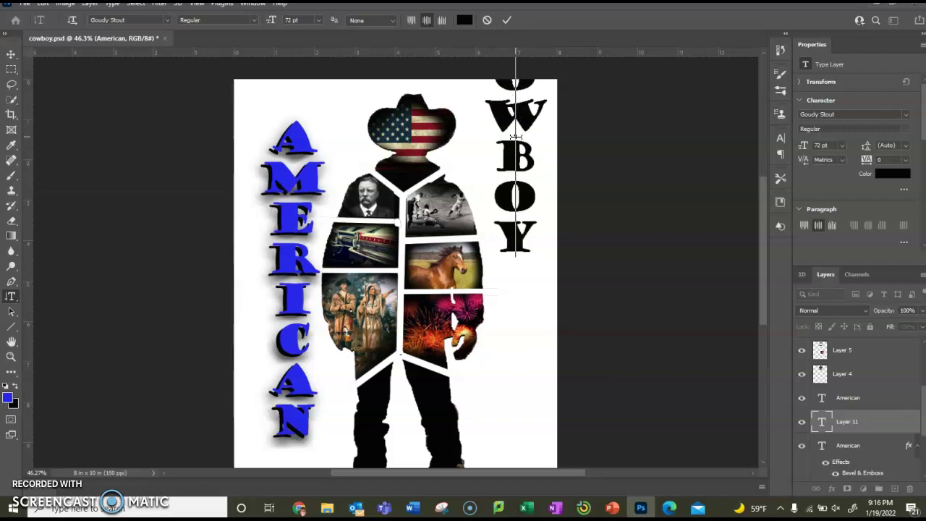
click(11, 54)
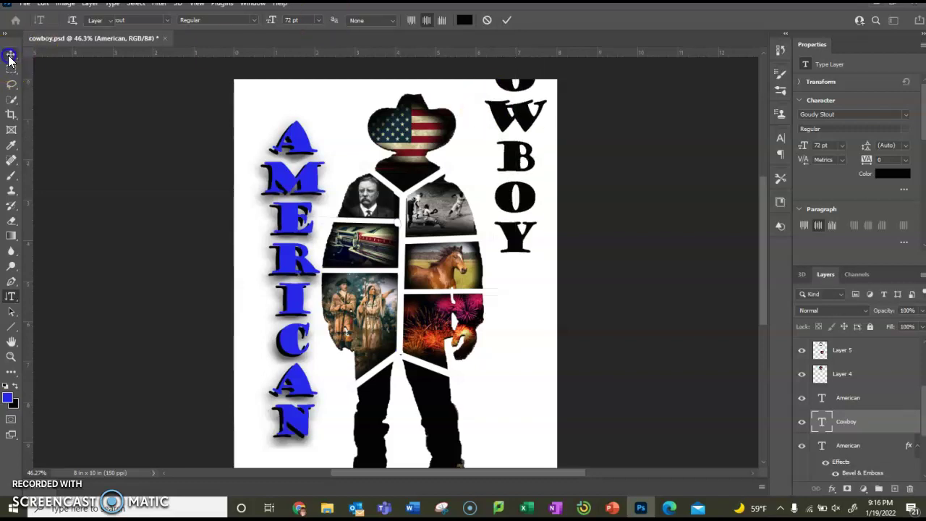
drag(512, 127, 504, 249)
drag(873, 423, 896, 490)
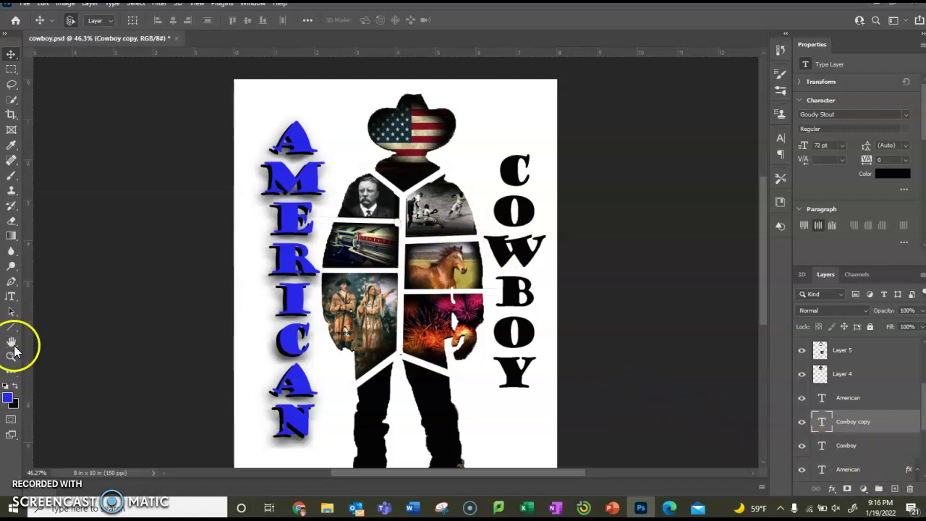
Step: Recolour the COWBOY copy text blue and commit the edit
click(11, 296)
click(516, 201)
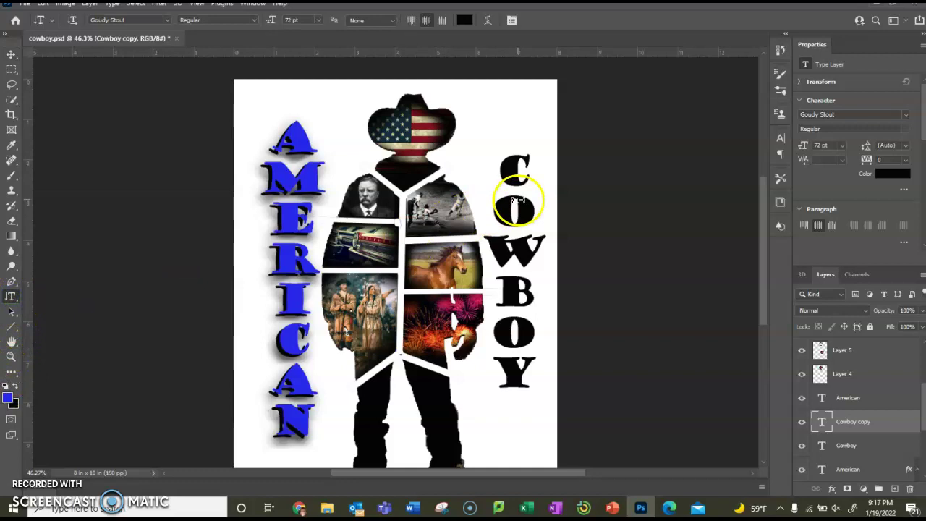
drag(517, 166, 518, 409)
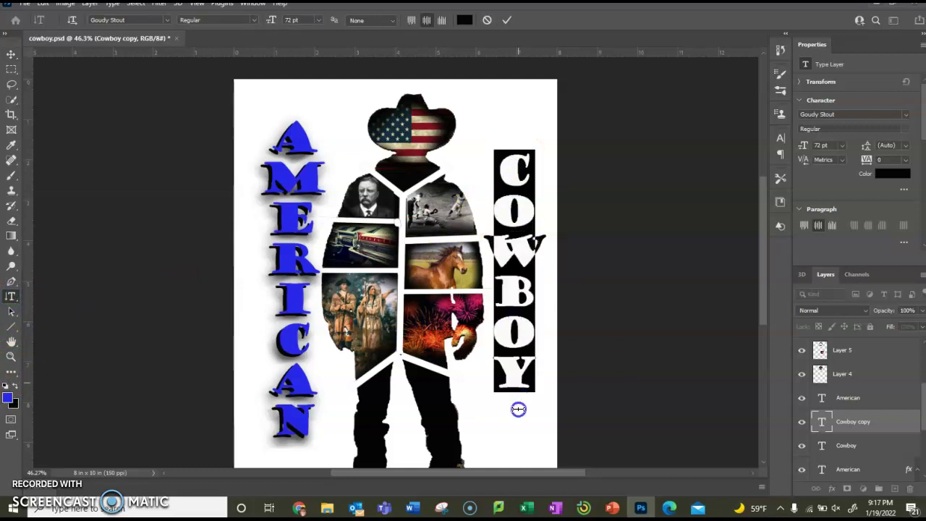
click(9, 398)
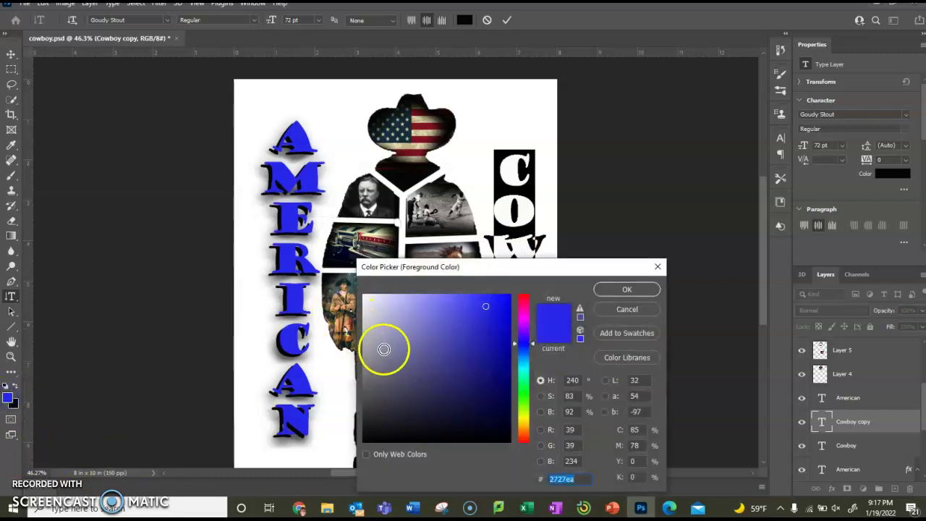
click(635, 289)
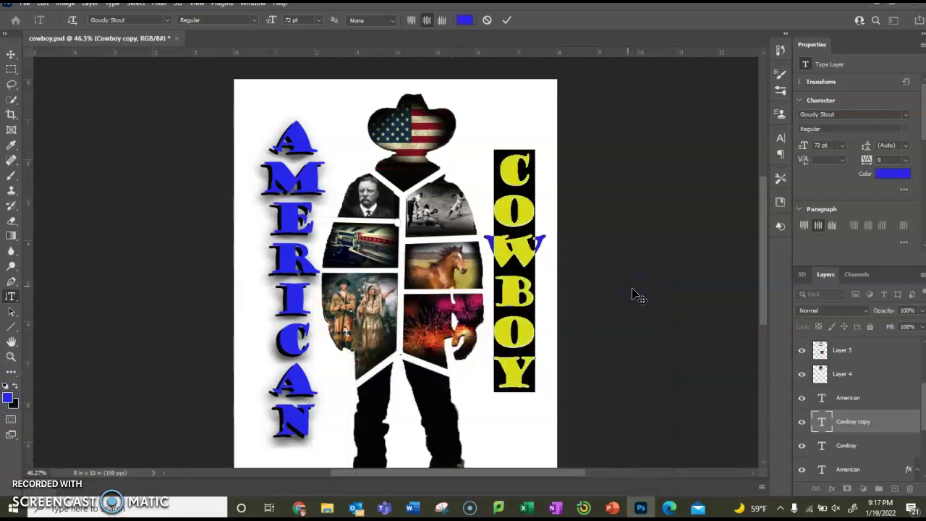
click(11, 55)
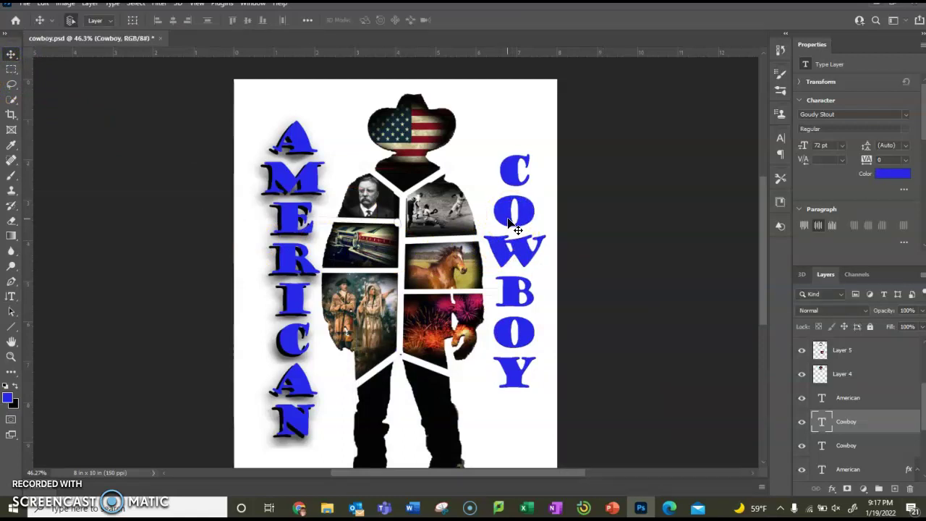
Step: Nudge the COWBOY layer with arrow keys, slightly right and up, to offset it from its copy
key(Left)
key(Left)
key(Left)
key(Left)
click(517, 228)
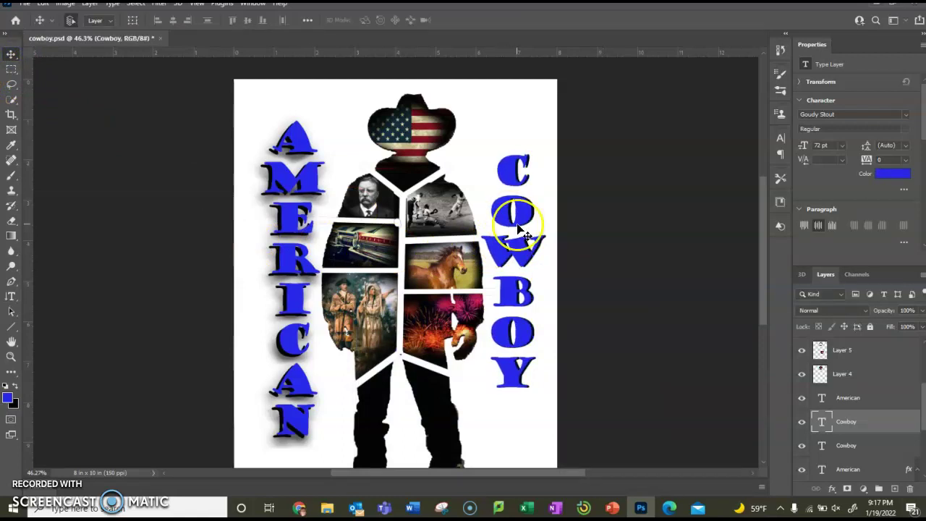
key(Right)
key(Right)
key(Right)
key(Right)
key(Right)
key(Right)
key(Right)
key(Right)
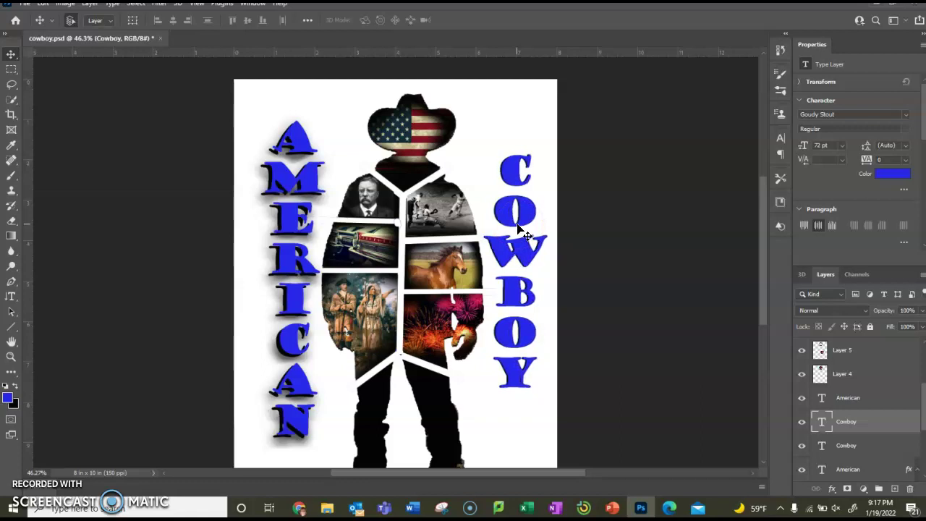
key(Right)
key(Up)
key(Up)
key(Up)
key(Up)
key(Up)
key(Up)
key(Up)
key(Up)
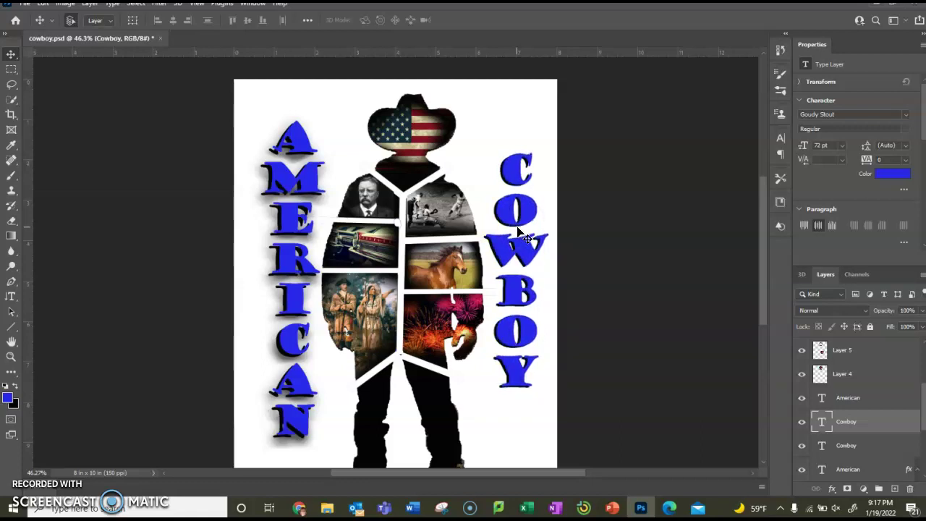
key(Up)
key(Up)
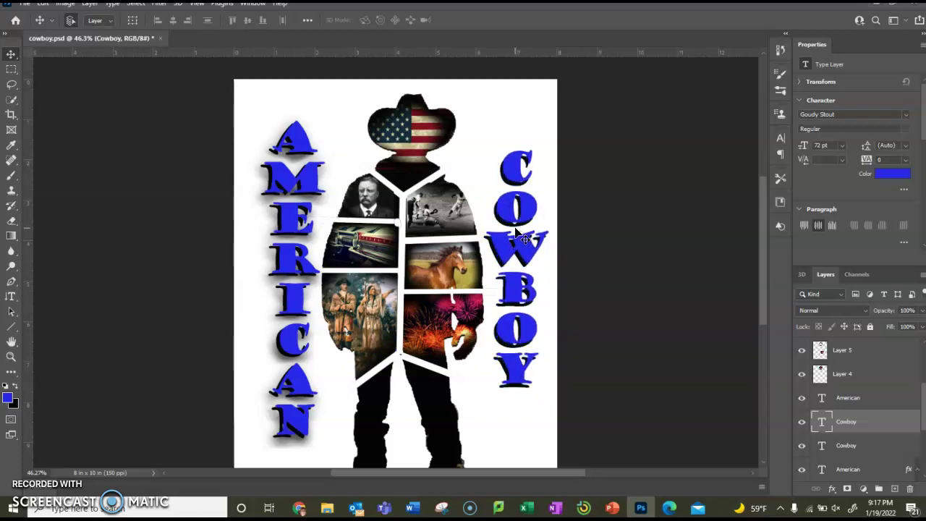
key(Up)
key(Up)
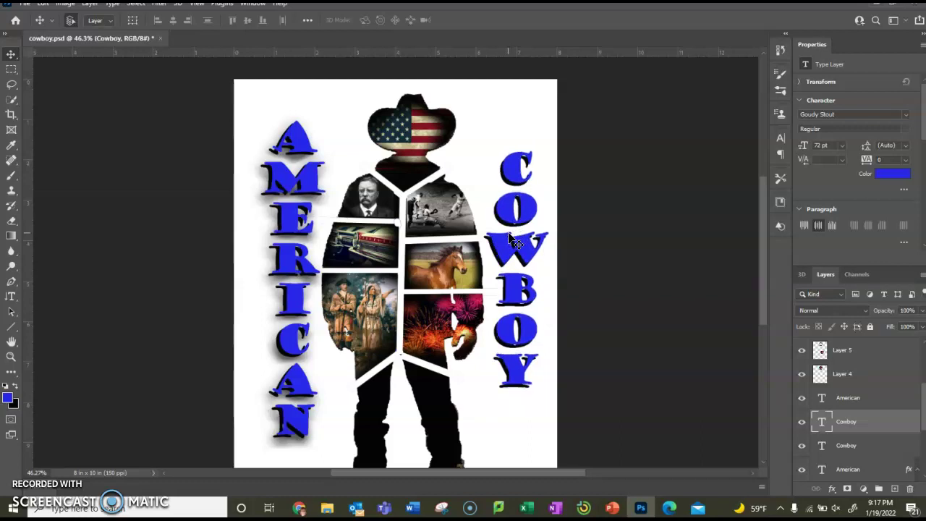
Step: Copy the layer style from the AMERICAN layer
click(497, 245)
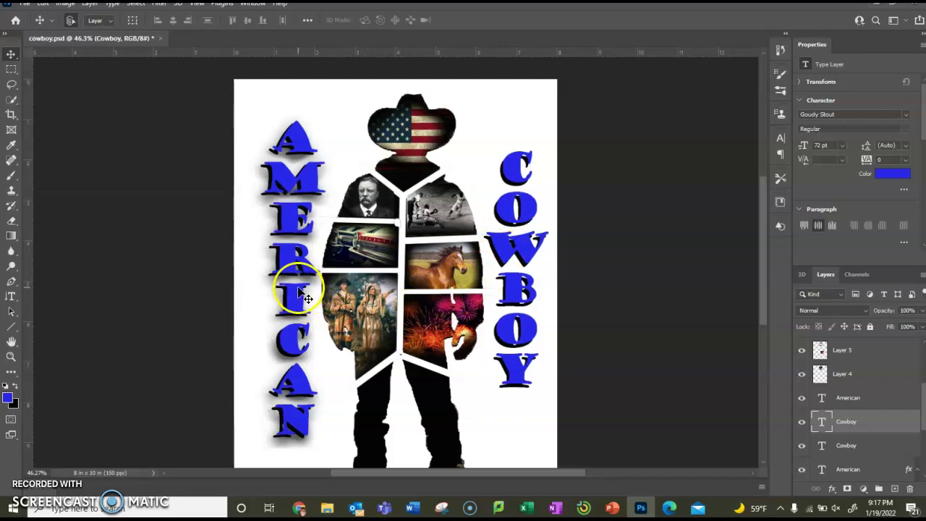
drag(854, 409, 839, 393)
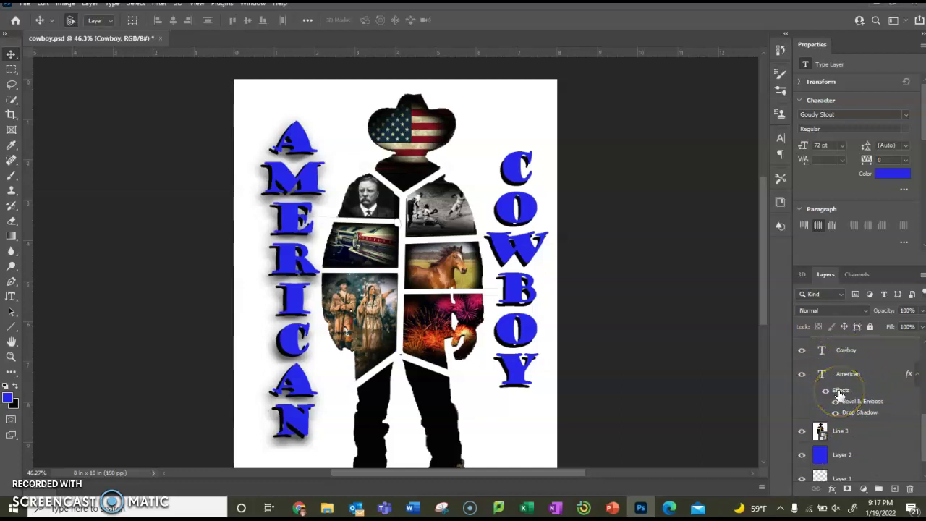
right_click(839, 392)
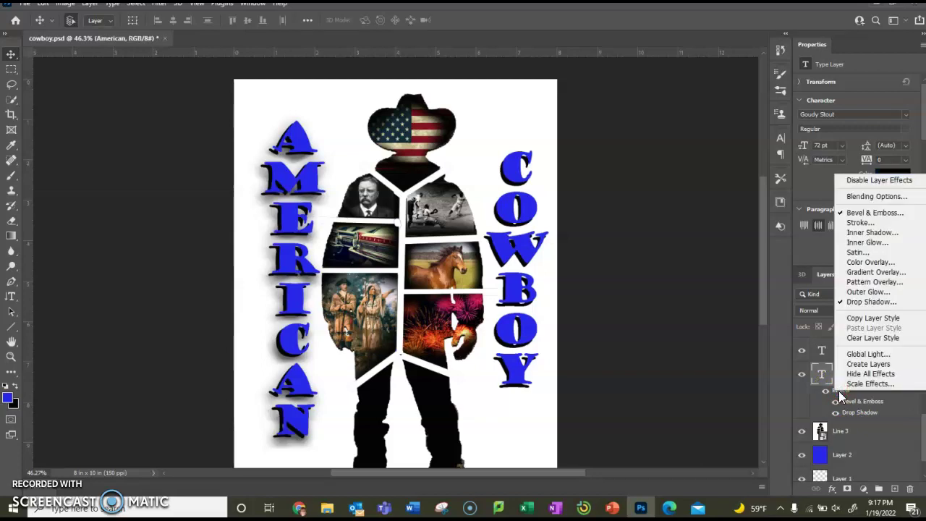
click(863, 319)
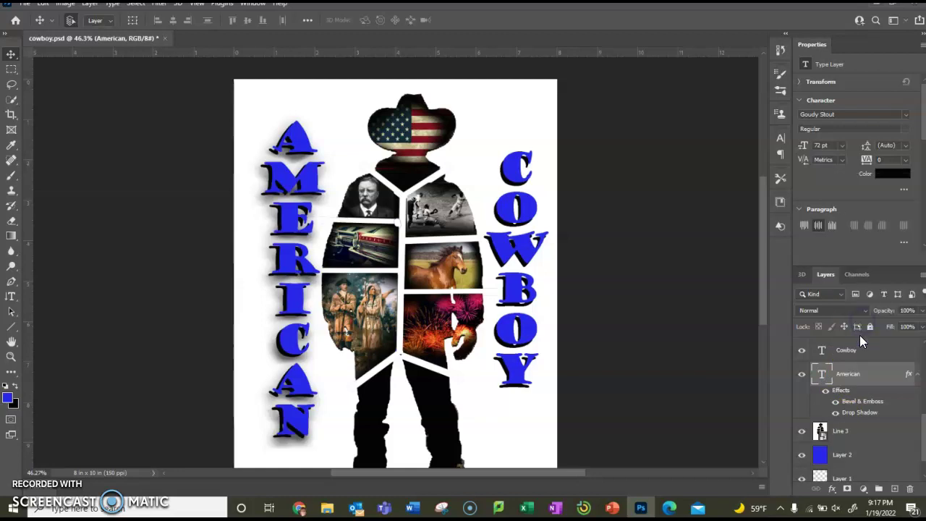
Step: Paste the copied bevel and drop-shadow style onto the lower Cowboy layer
scroll(848, 391, up, 2)
scroll(849, 394, up, 1)
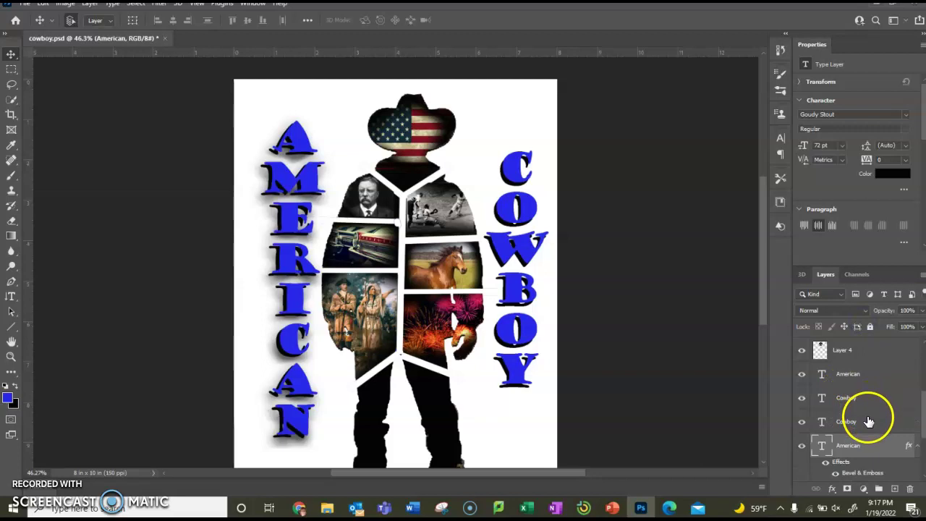
right_click(868, 421)
click(868, 421)
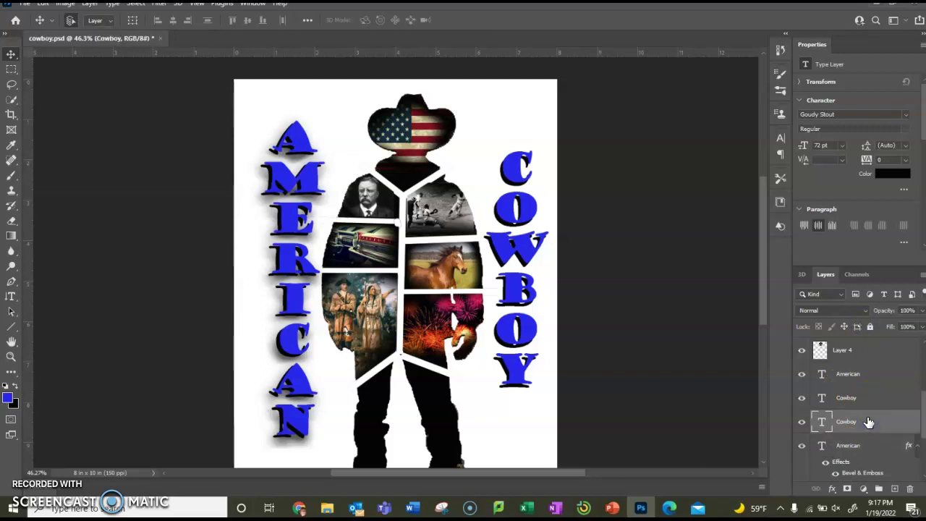
right_click(868, 421)
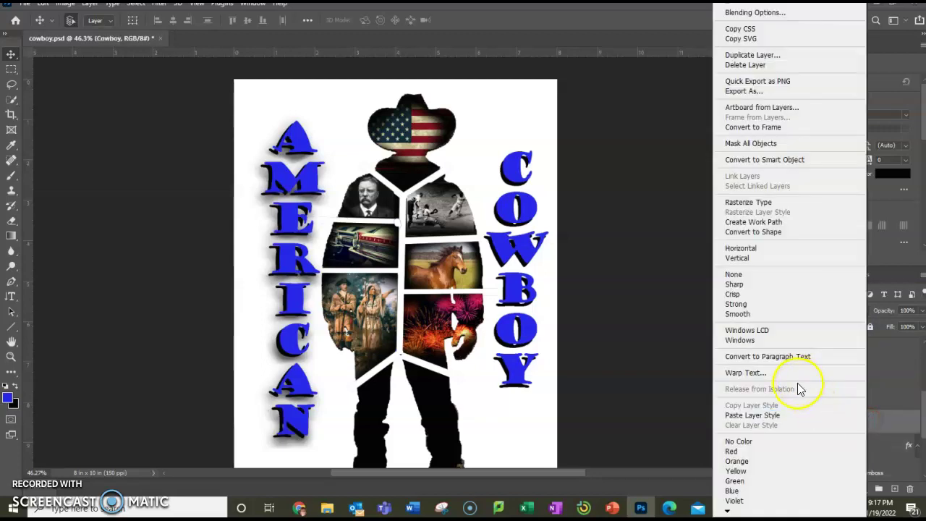
click(778, 418)
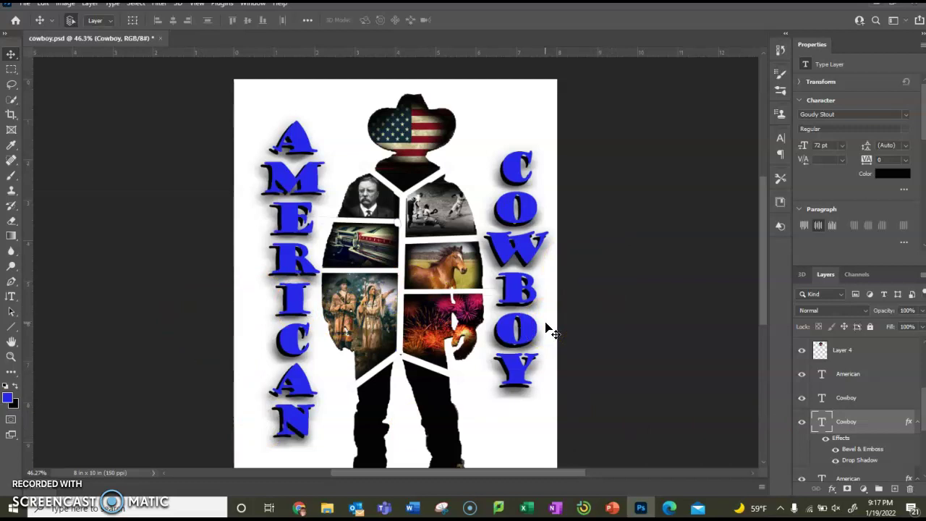
scroll(593, 319, down, 2)
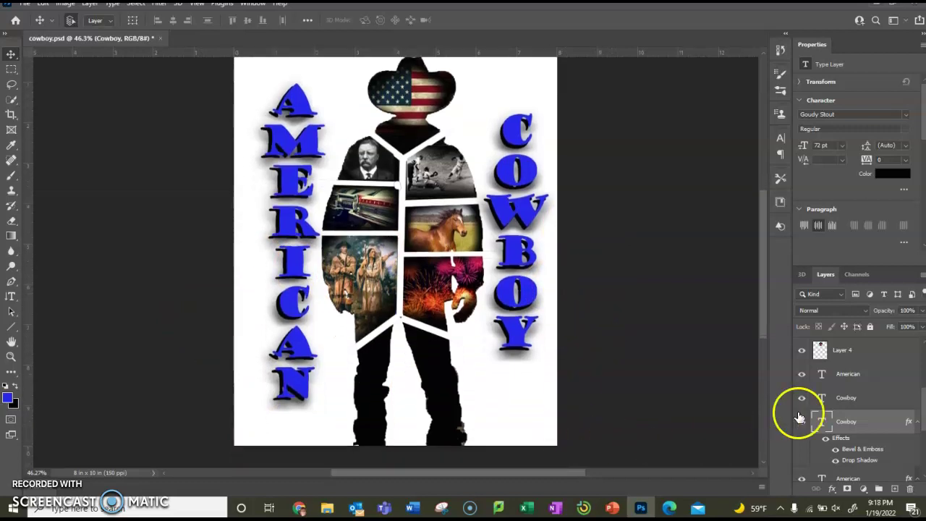
Step: Change the foreground colour from blue to lime green #b1ea27
drag(799, 417, 826, 433)
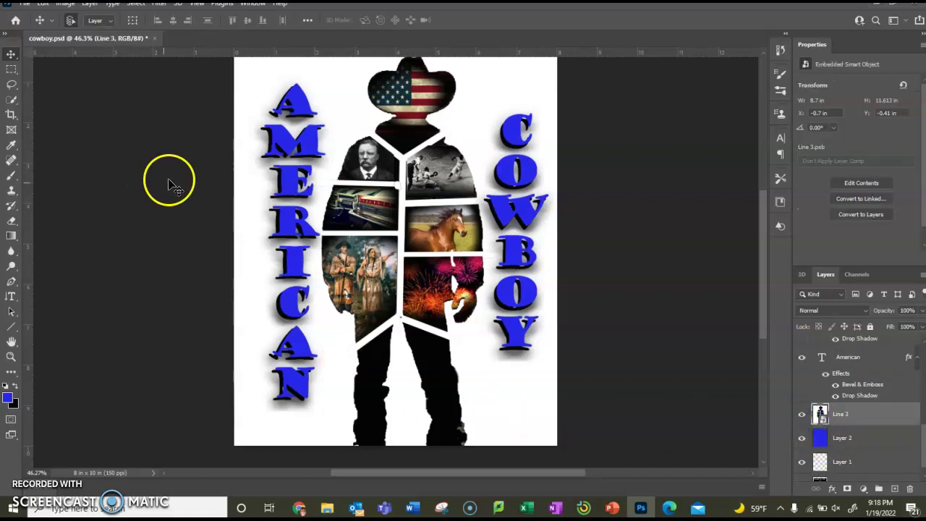
click(10, 397)
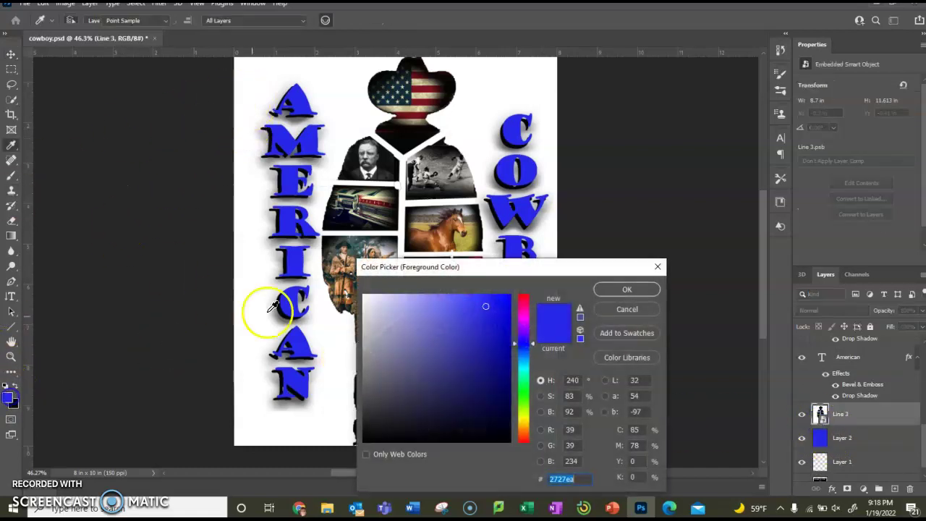
click(522, 410)
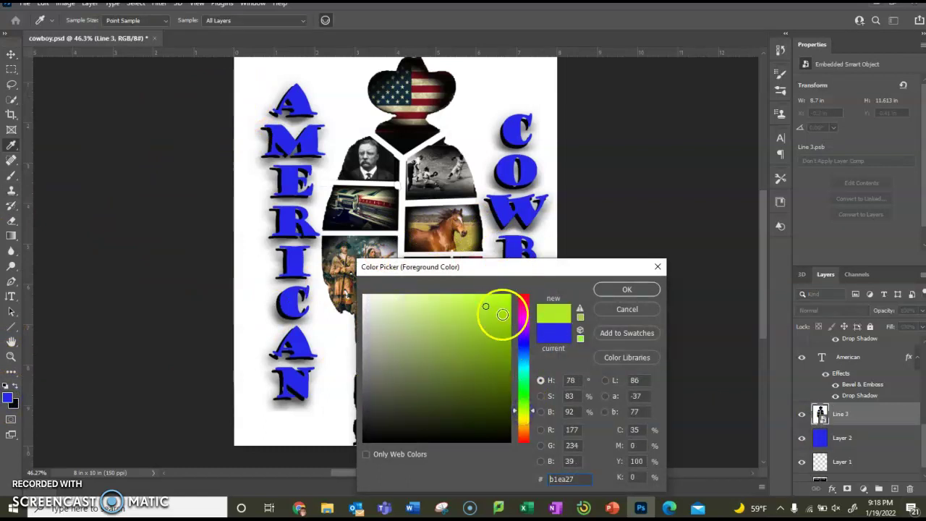
click(627, 289)
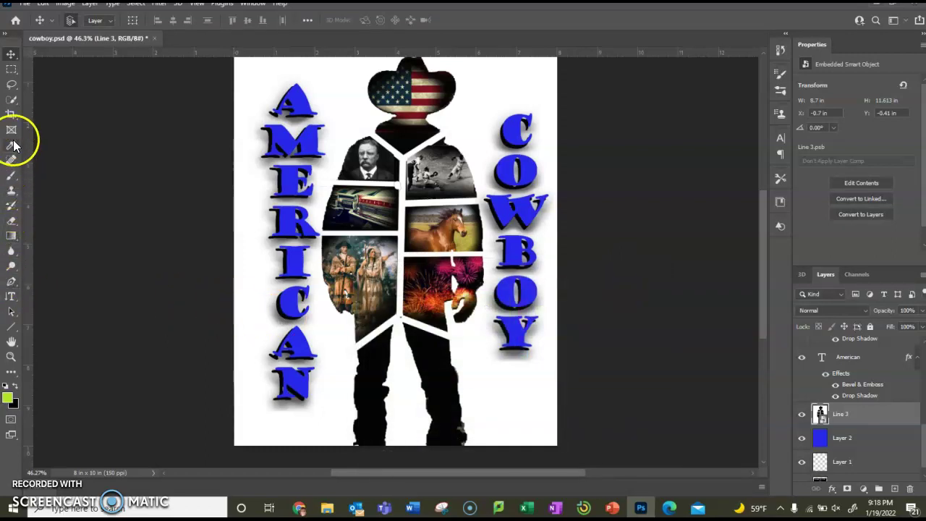
Step: Rasterize the Line 3 layer and paint-bucket its white background lime green
right_click(11, 235)
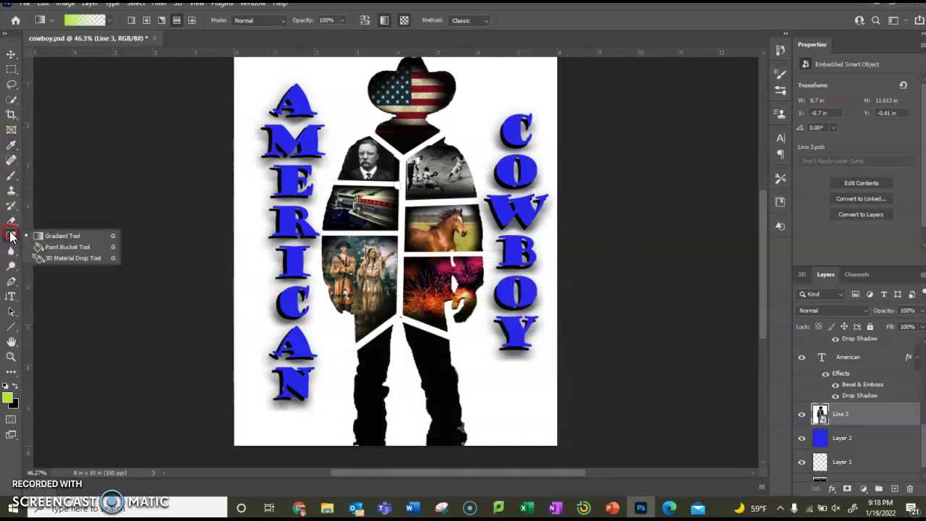
click(46, 243)
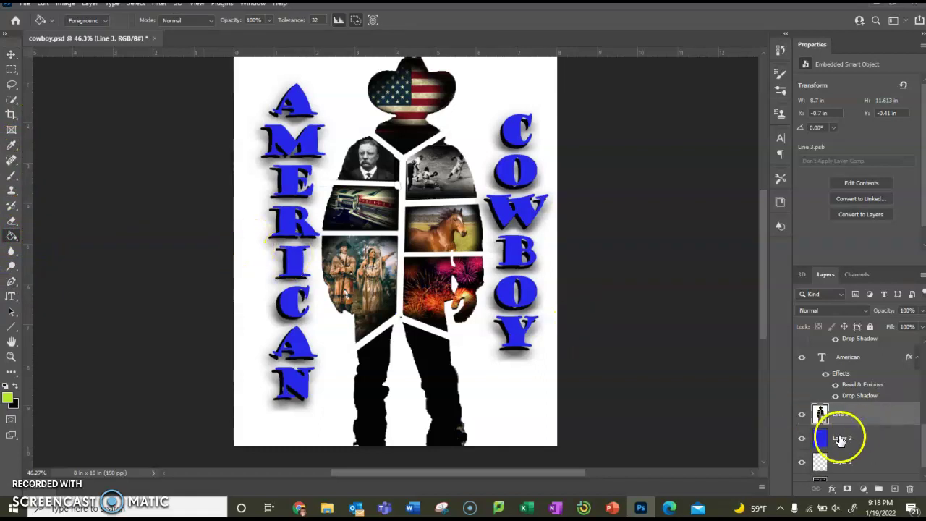
right_click(872, 417)
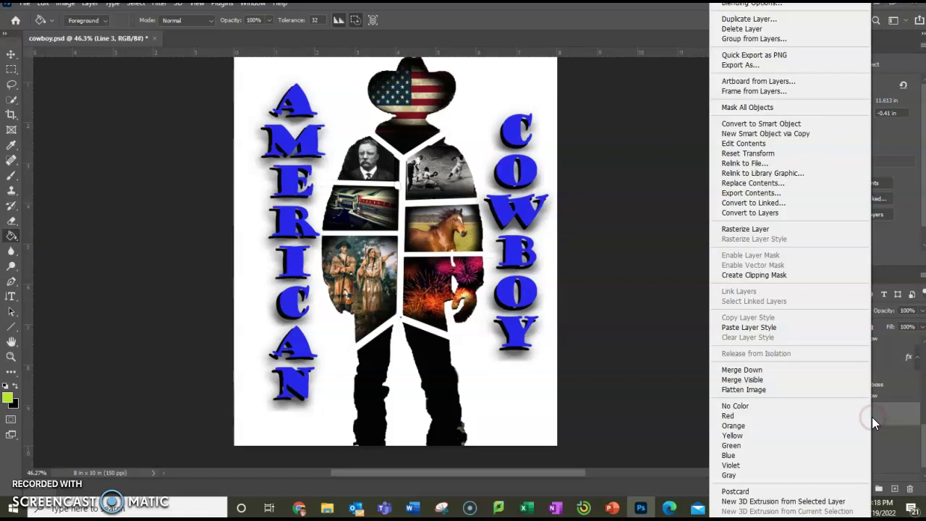
click(767, 230)
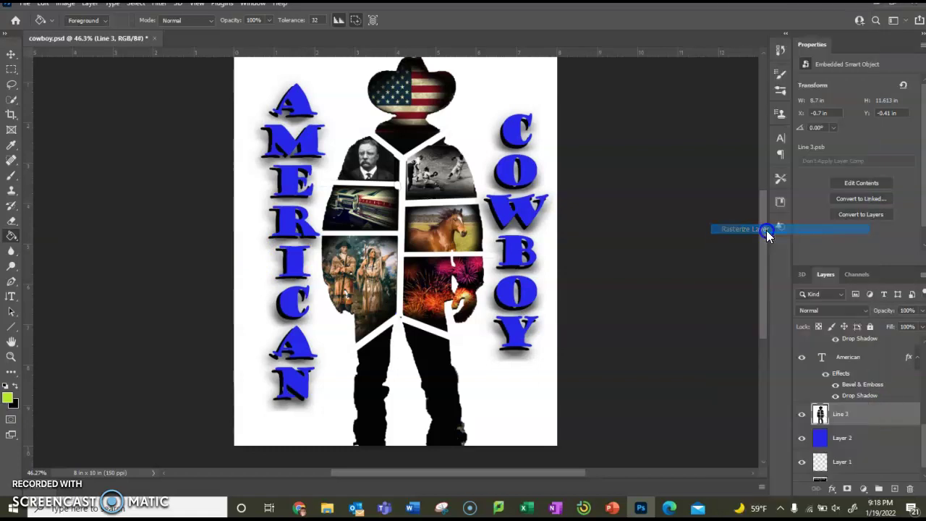
click(262, 291)
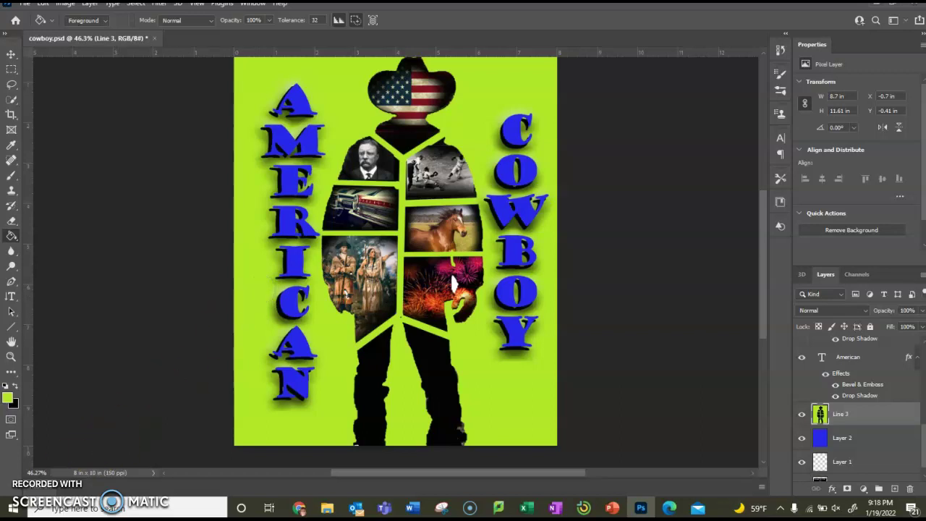